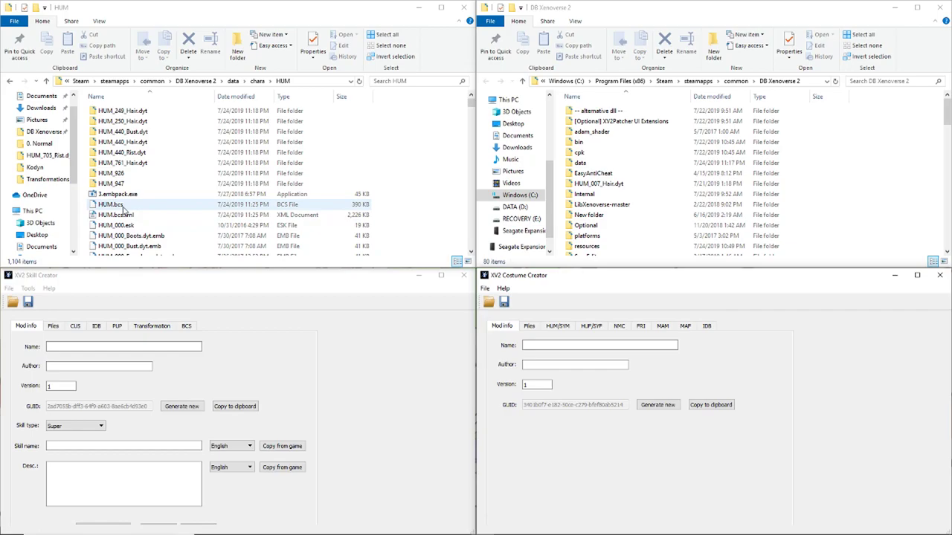
- Drop HUM.bcs onto genser.exe to regenerate HUM.bcs.xml, now dated 7/25/2019 1:34 PM
left_click(124, 209)
left_click(128, 216)
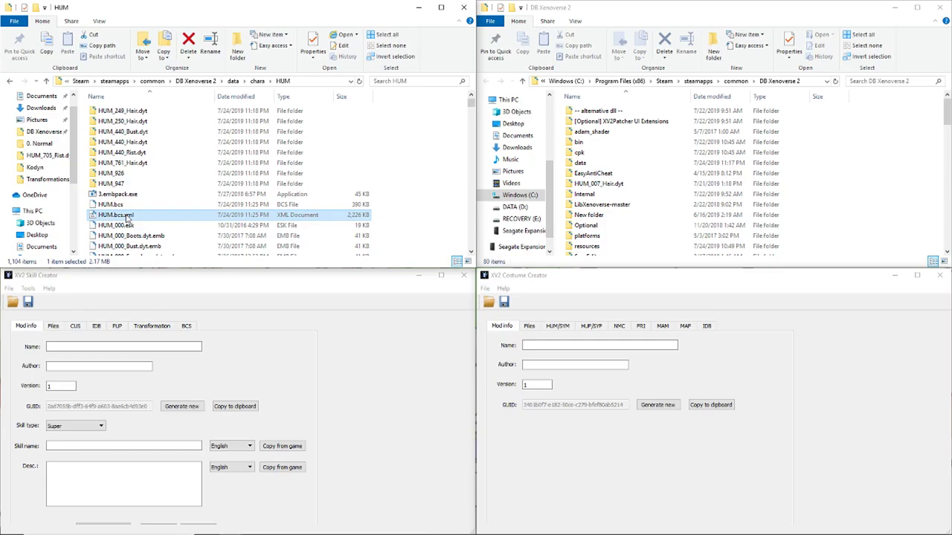
scroll(664, 211, "down", 6)
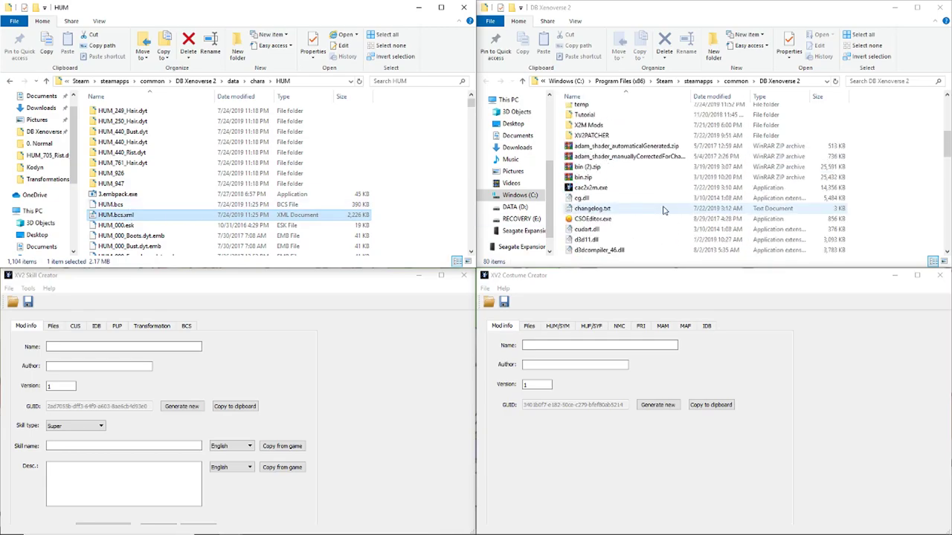
scroll(664, 210, "down", 1)
left_click(119, 204)
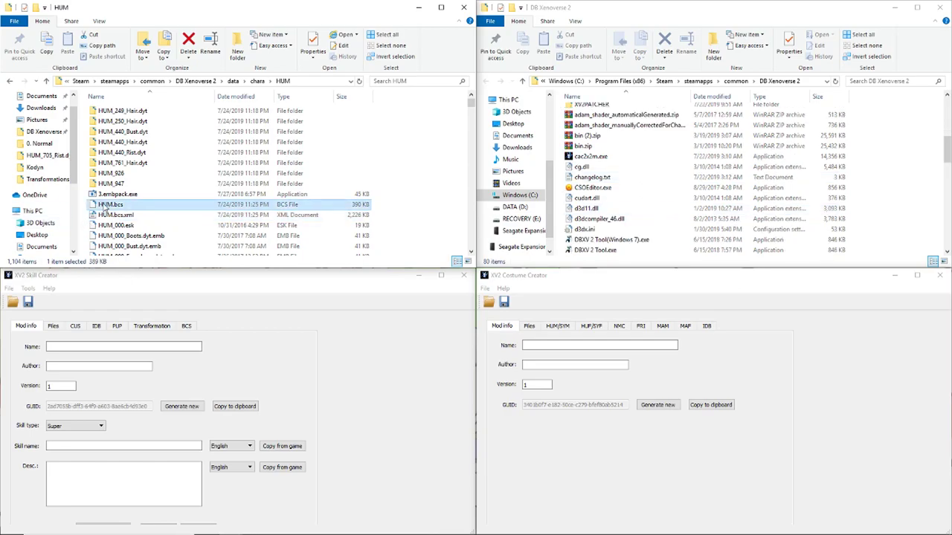
scroll(595, 220, "down", 2)
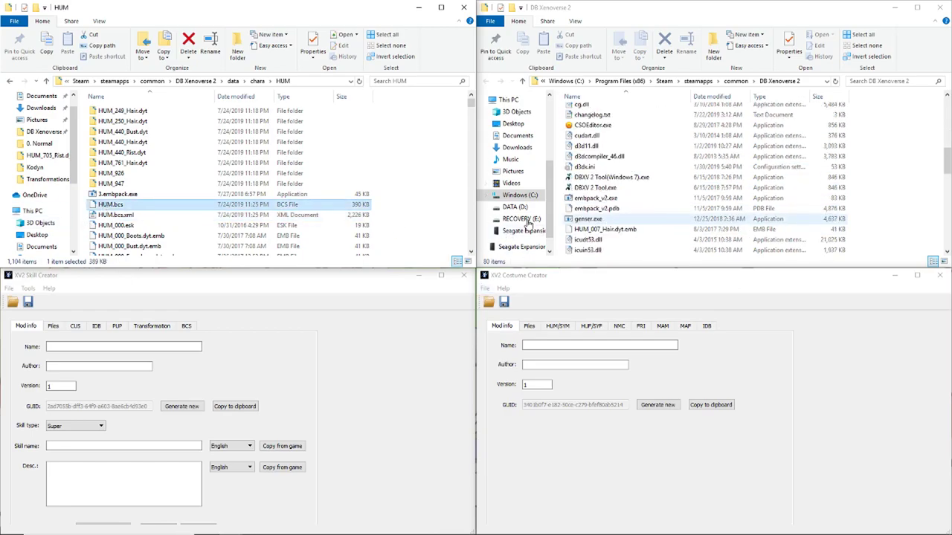
left_click_drag(268, 210, 599, 221)
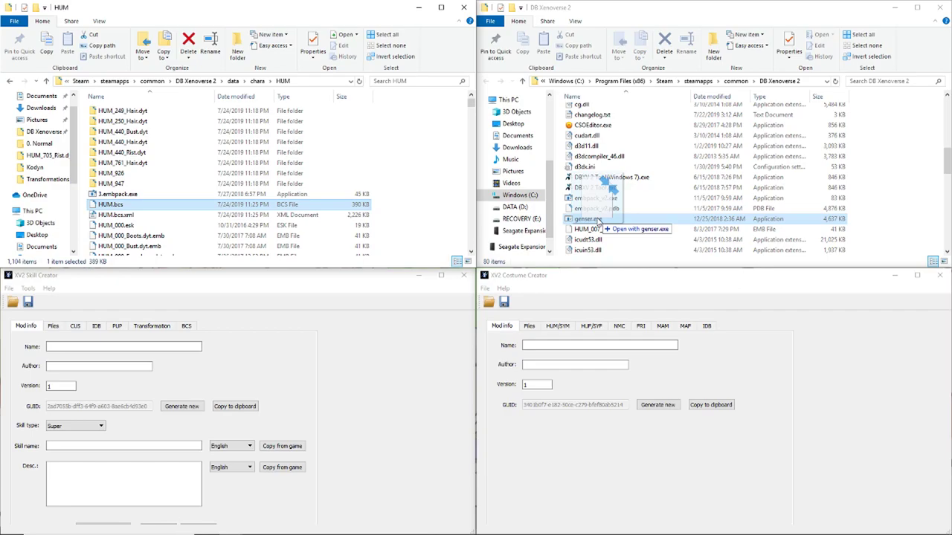
left_click_drag(598, 222, 599, 222)
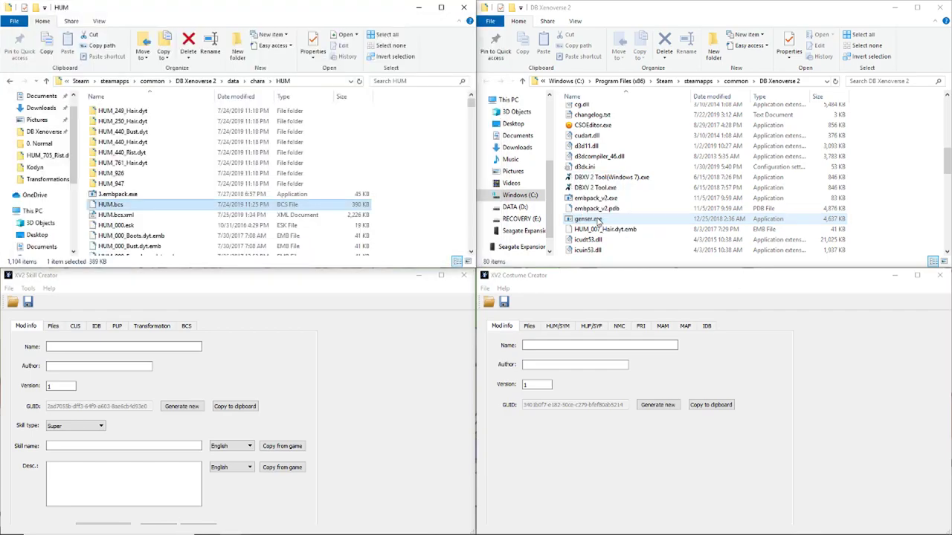
left_click(242, 216)
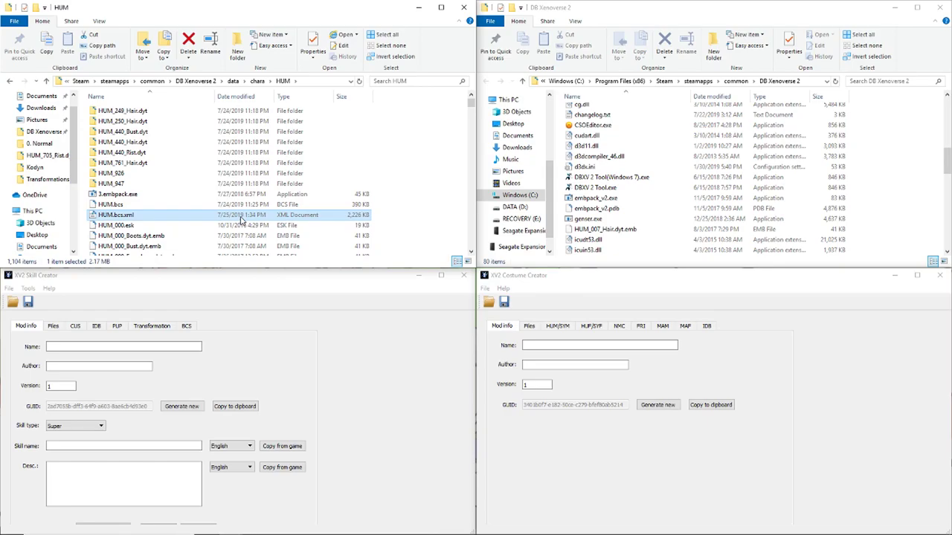
- Open HUM.bcs.xml with Notepad++, then bring the Partset idx 297–299 notes forward
right_click(241, 220)
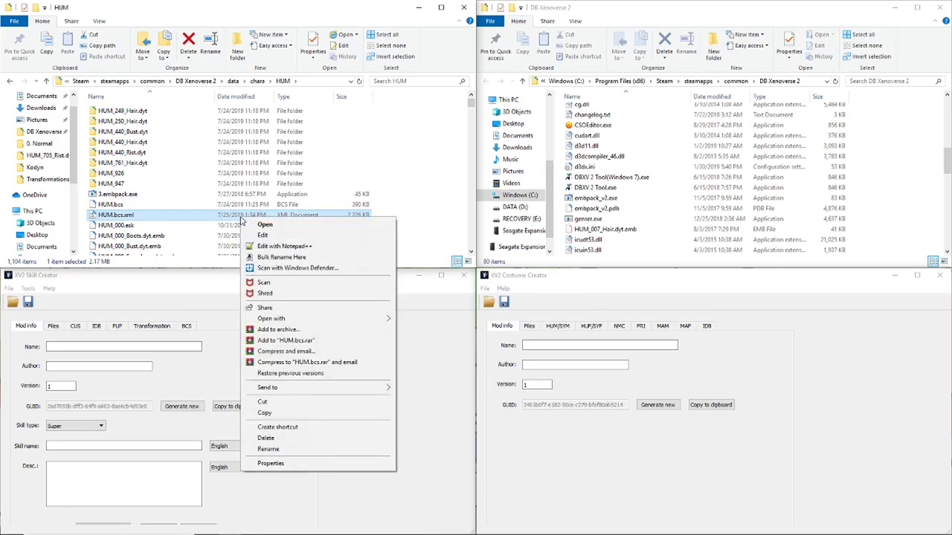
left_click(262, 249)
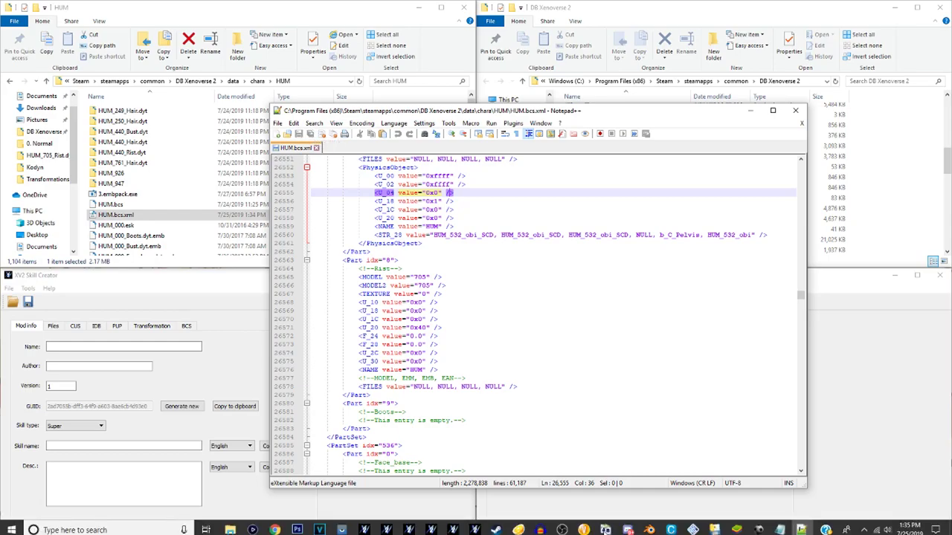
left_click(779, 525)
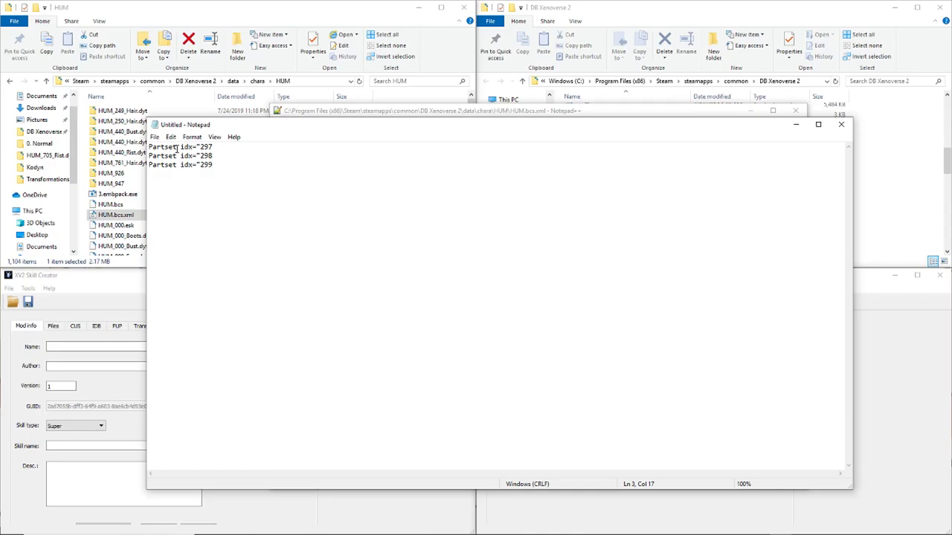
- Add a closing quote to the end of the Partset idx 297, 298 and 299 lines
left_click(213, 148)
type("\"")
key("Down")
type("\"")
key("Down")
type("\"")
- Copy the Partset idx="297" line to the clipboard
left_click_drag(217, 147, 149, 147)
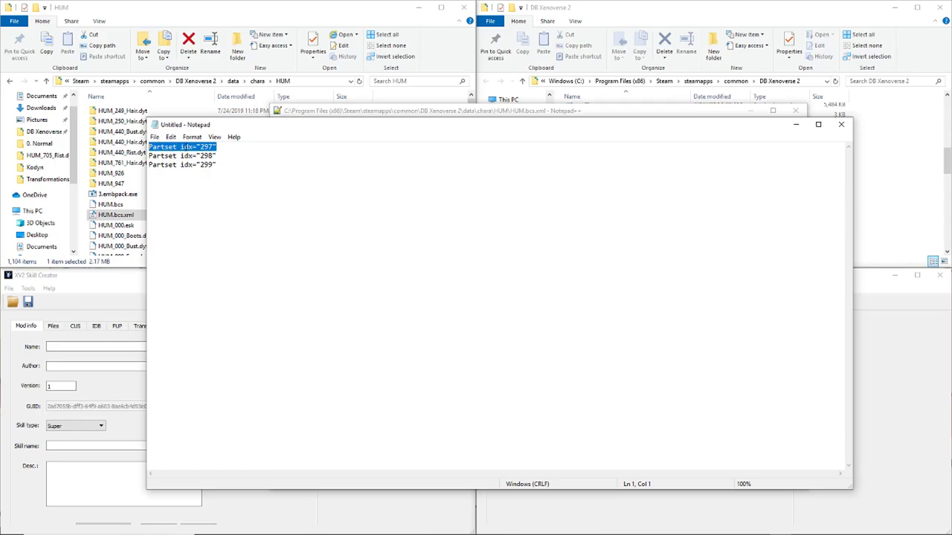
right_click(187, 149)
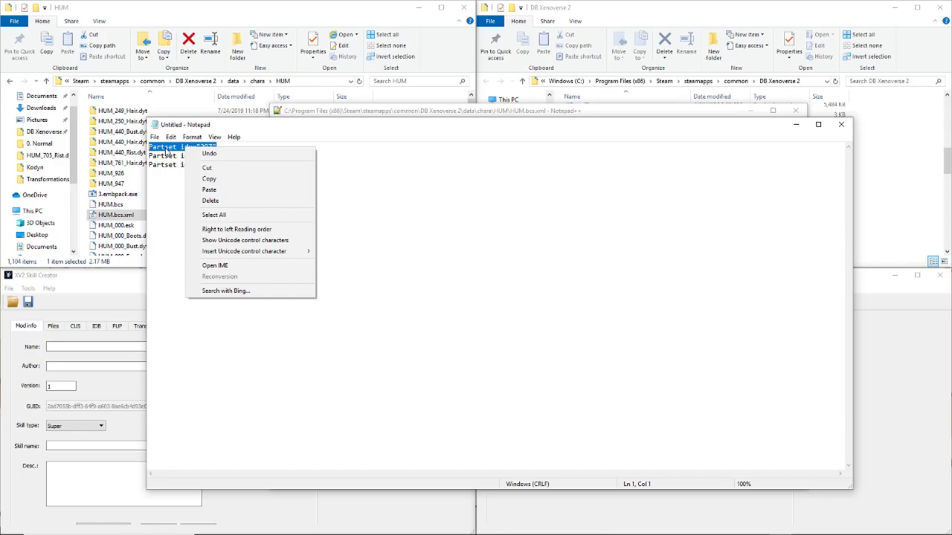
left_click(163, 189)
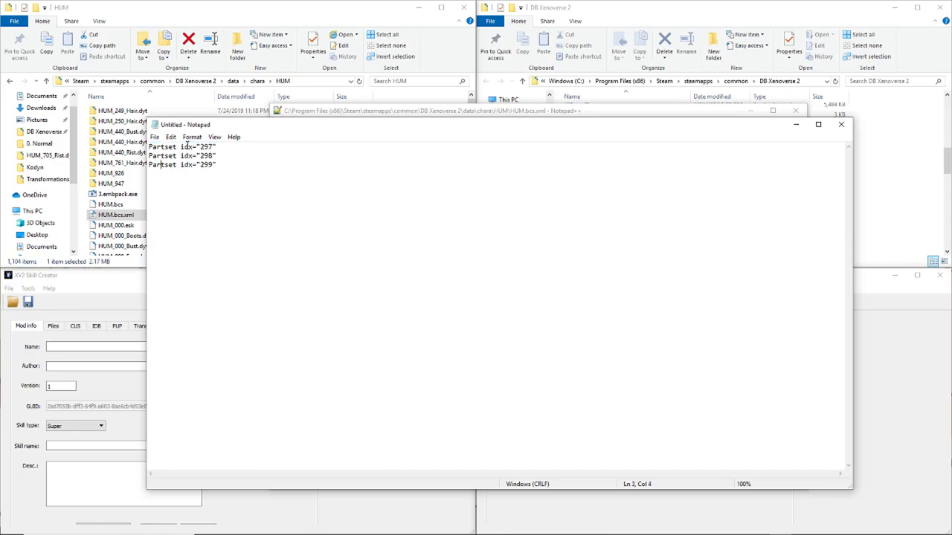
left_click(215, 147)
left_click(217, 157)
left_click_drag(218, 147, 149, 147)
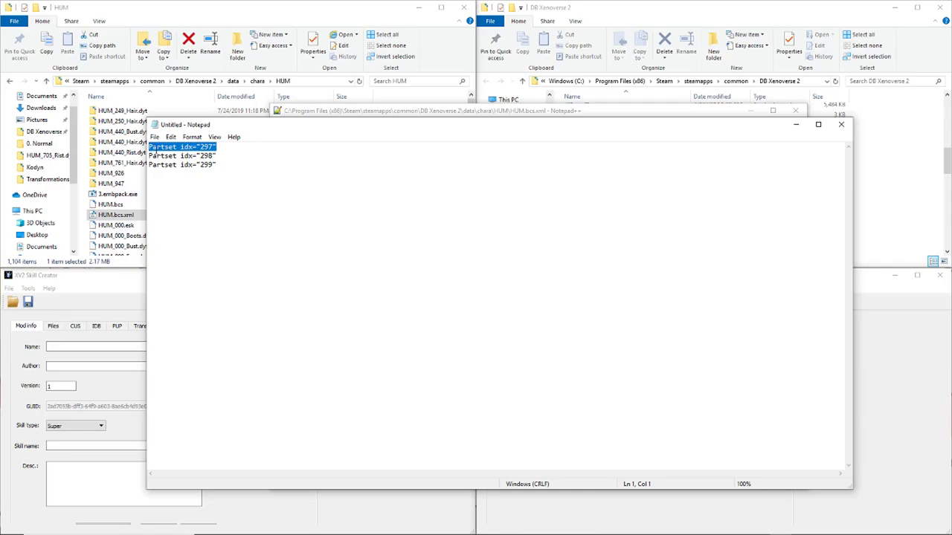
right_click(154, 148)
left_click(180, 183)
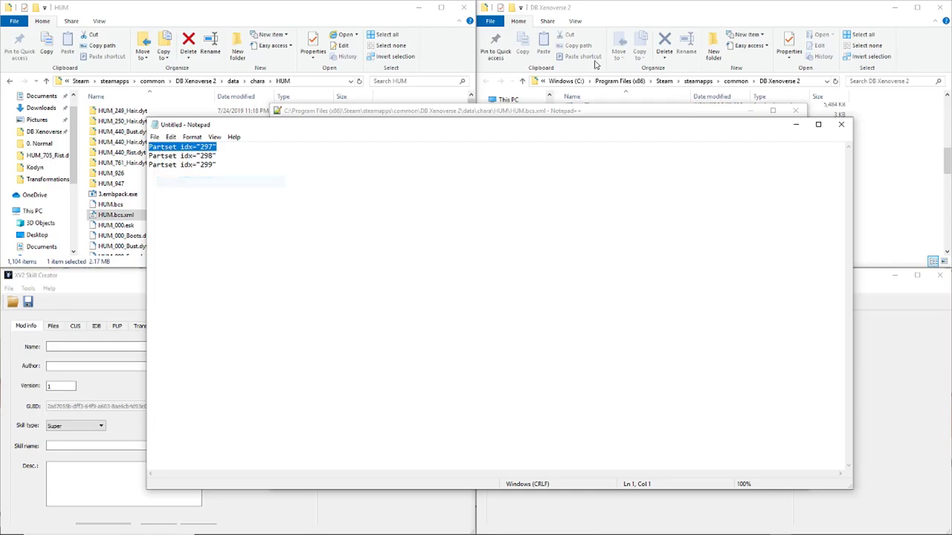
- Search HUM.bcs.xml for the pasted Partset idx="297" text, replacing the old PartSet 535 term
left_click(390, 112)
left_click(314, 123)
left_click(329, 134)
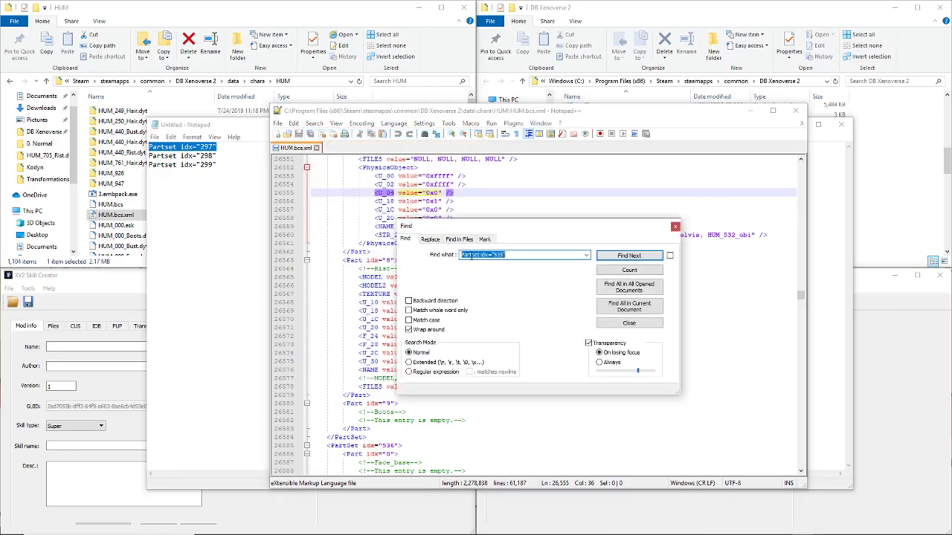
key("BackSpace")
left_click(406, 239)
key("BackSpace")
key("ctrl+v")
left_click(629, 256)
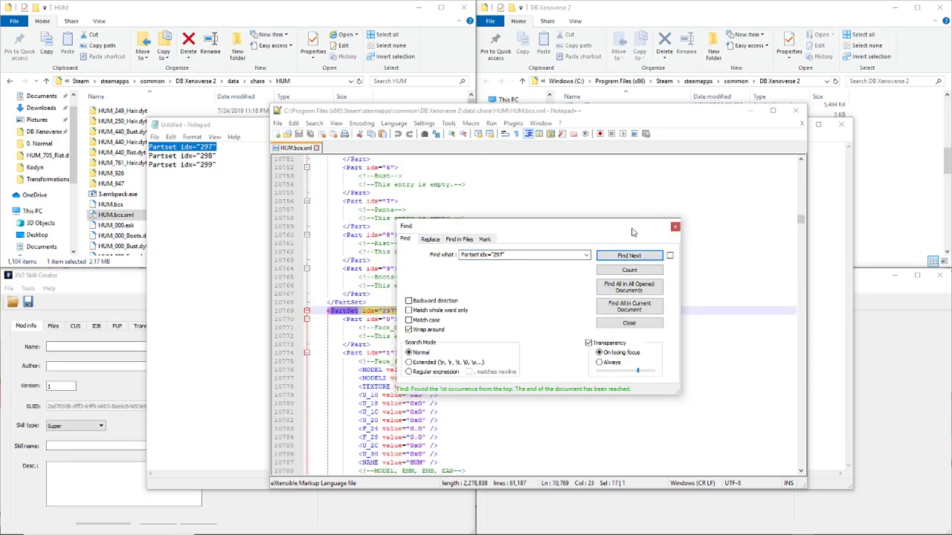
- Scroll partset 297 down to its empty Bust part
left_click_drag(632, 229, 803, 213)
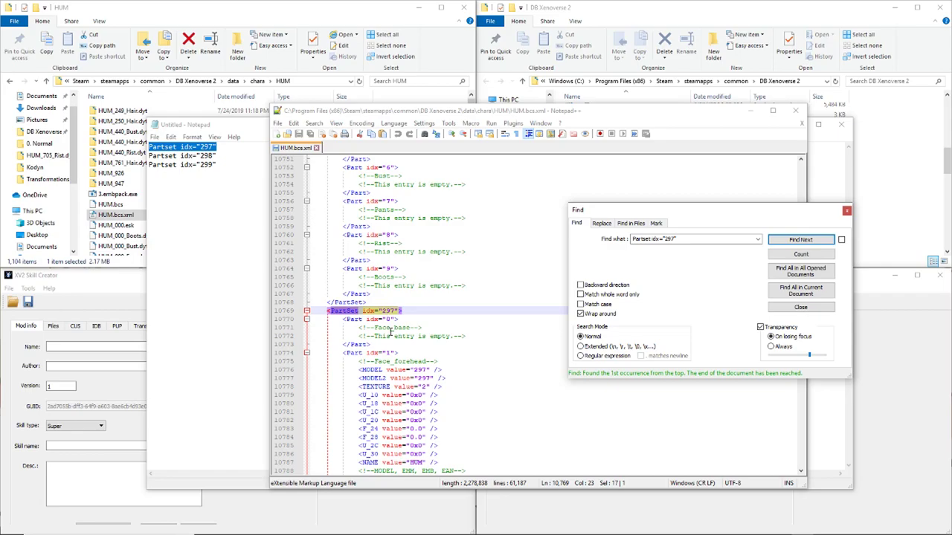
scroll(389, 330, "down", 1)
scroll(389, 329, "down", 2)
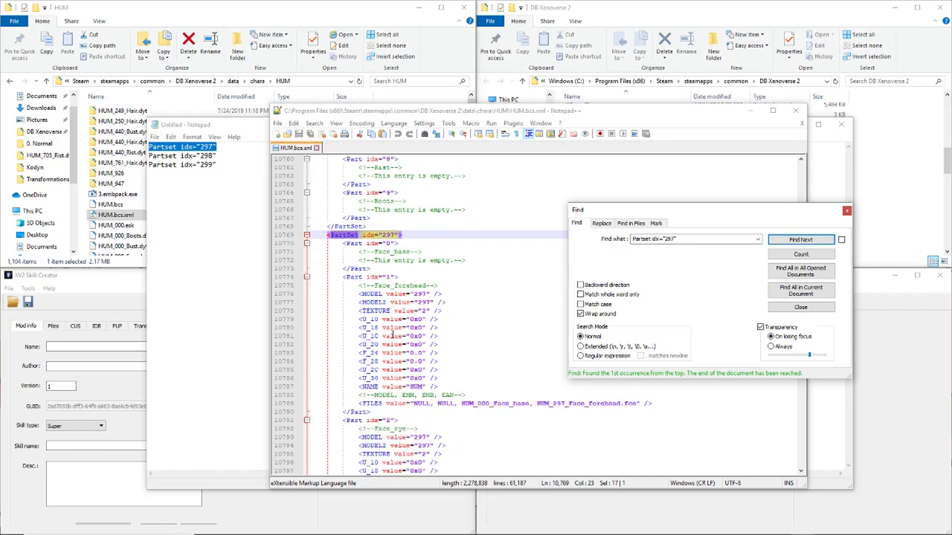
scroll(392, 334, "down", 2)
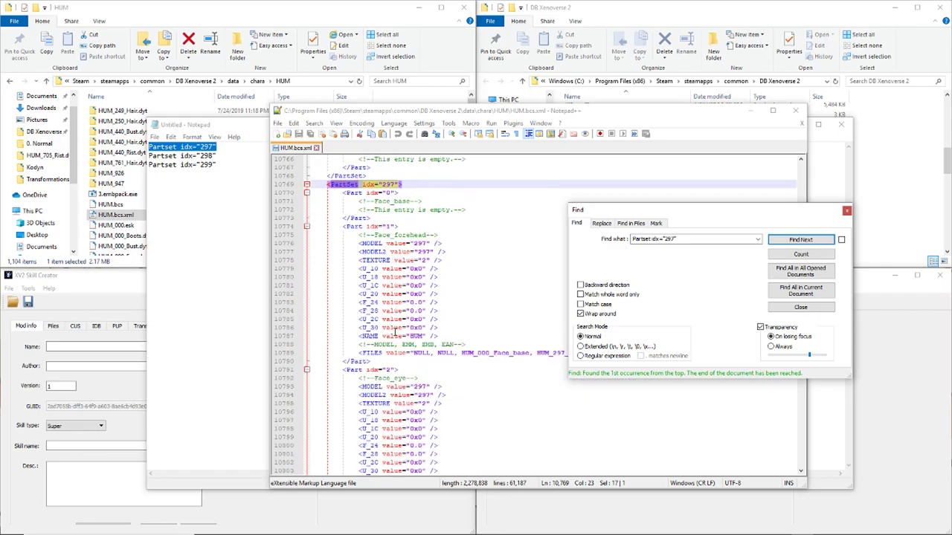
scroll(395, 331, "down", 6)
scroll(395, 333, "down", 3)
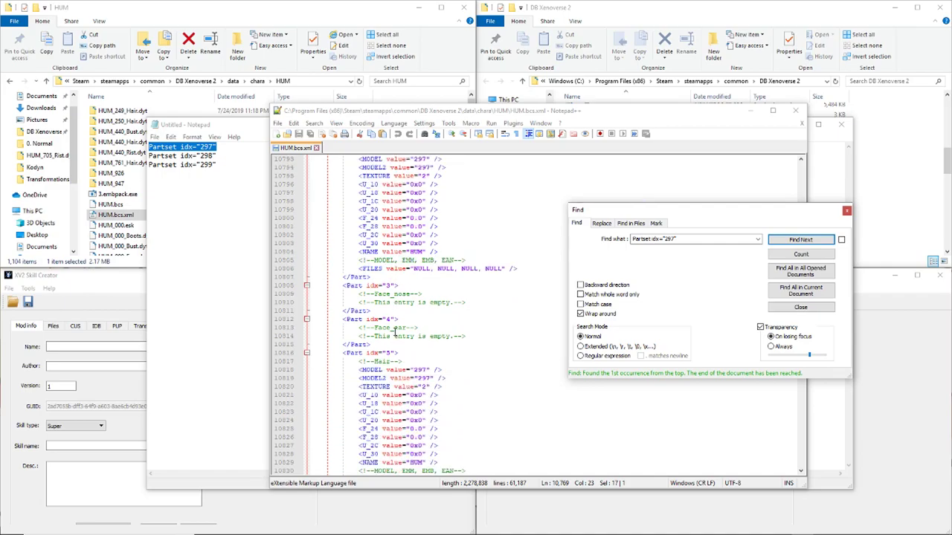
scroll(395, 332, "down", 5)
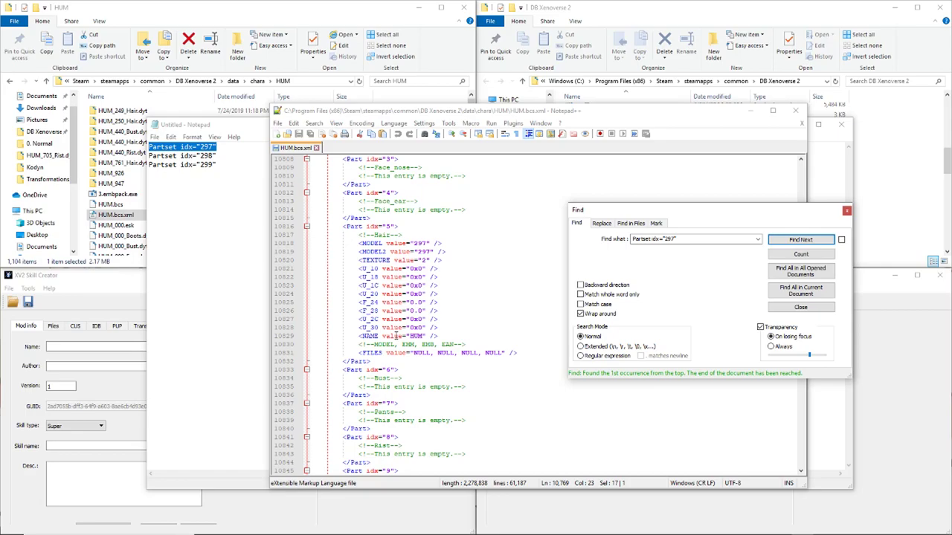
scroll(395, 336, "down", 1)
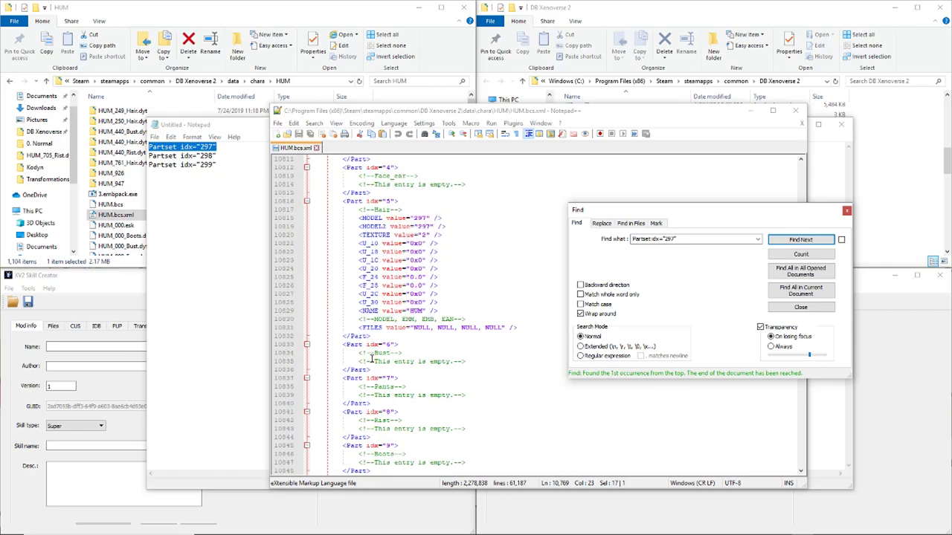
scroll(379, 361, "down", 1)
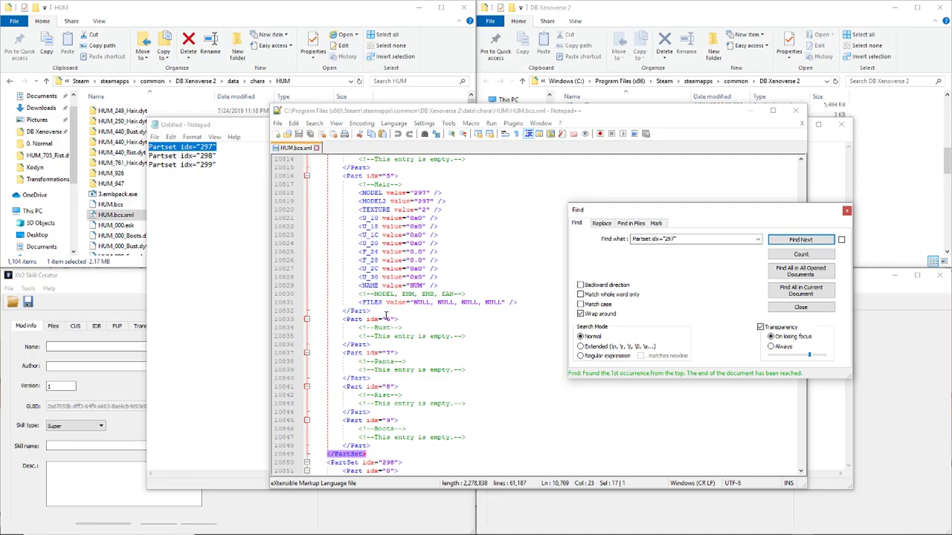
left_click(402, 336)
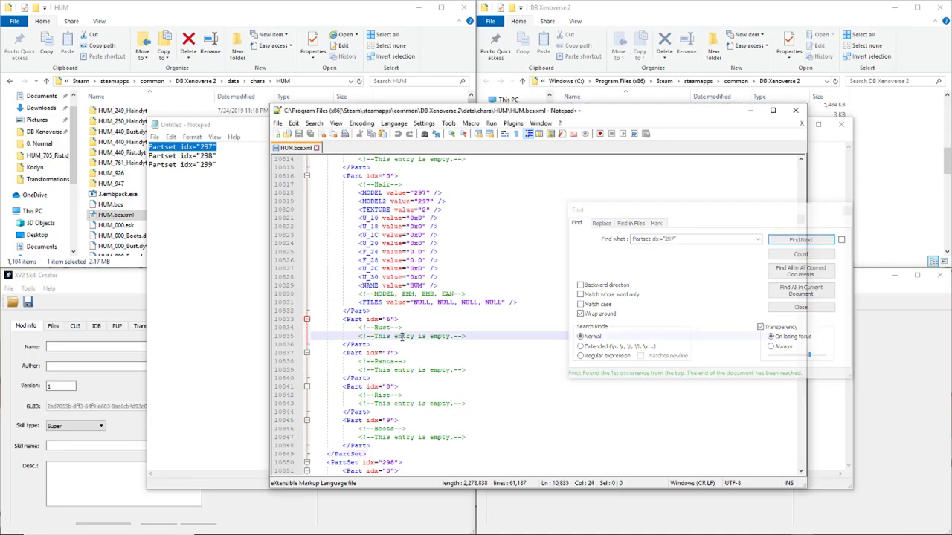
- Delete the <!--This entry is empty.--> comment under Part idx="6" (Bust)
double_click(402, 336)
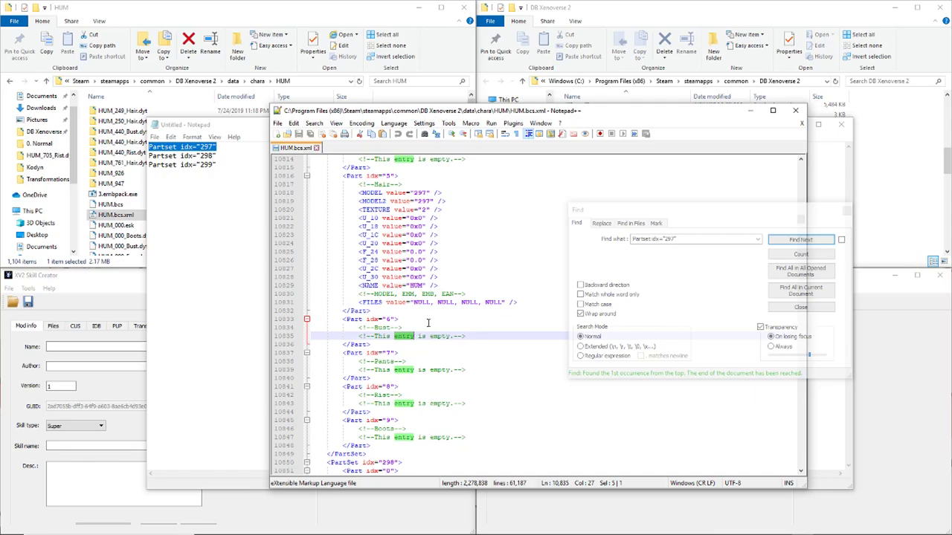
scroll(397, 276, "up", 3)
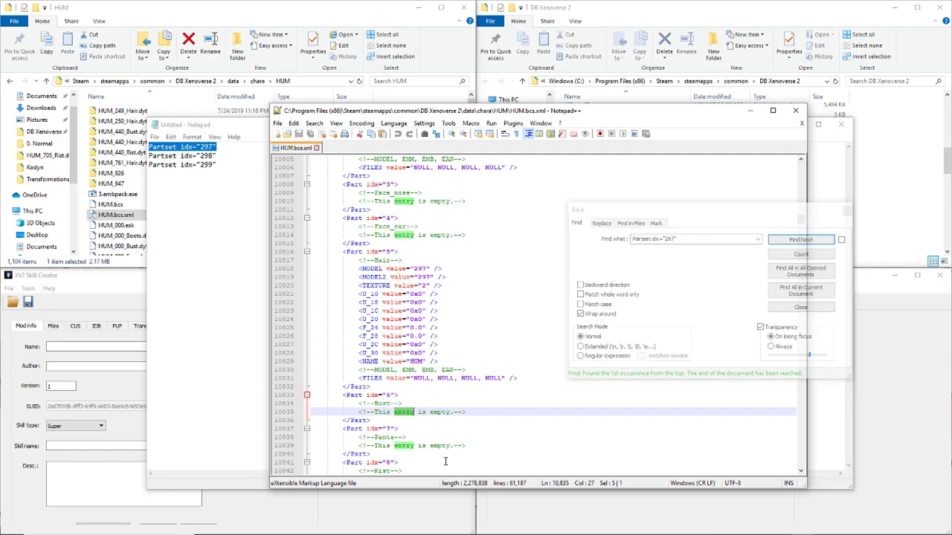
scroll(444, 461, "down", 2)
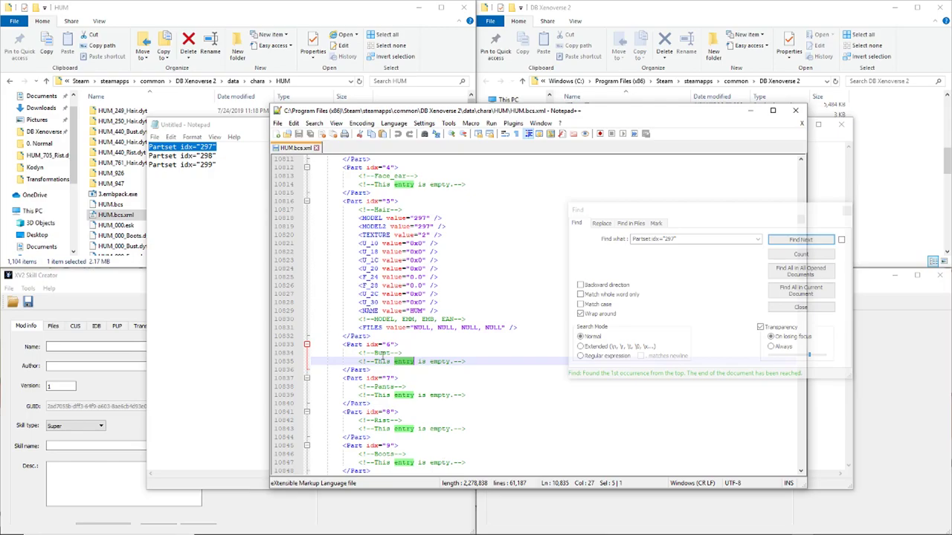
key("Home")
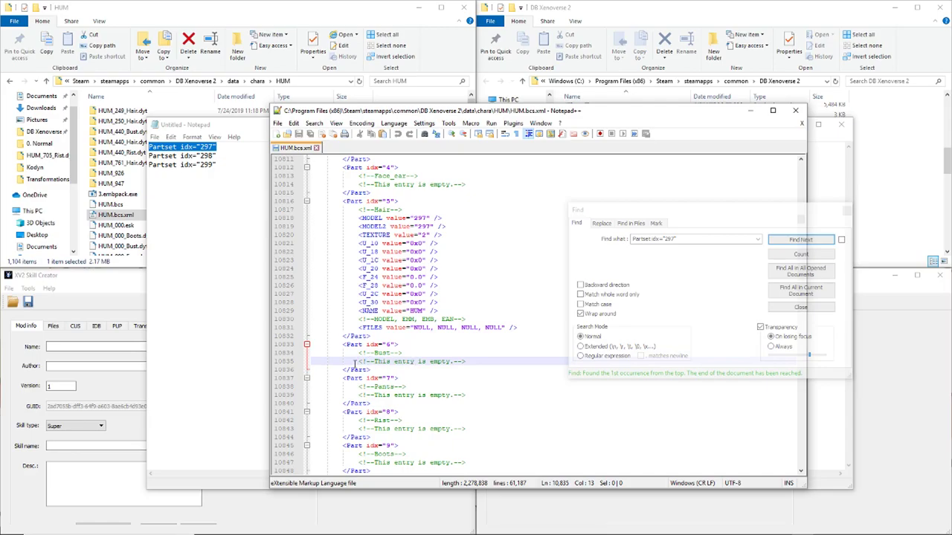
left_click_drag(358, 362, 468, 359)
key("Delete")
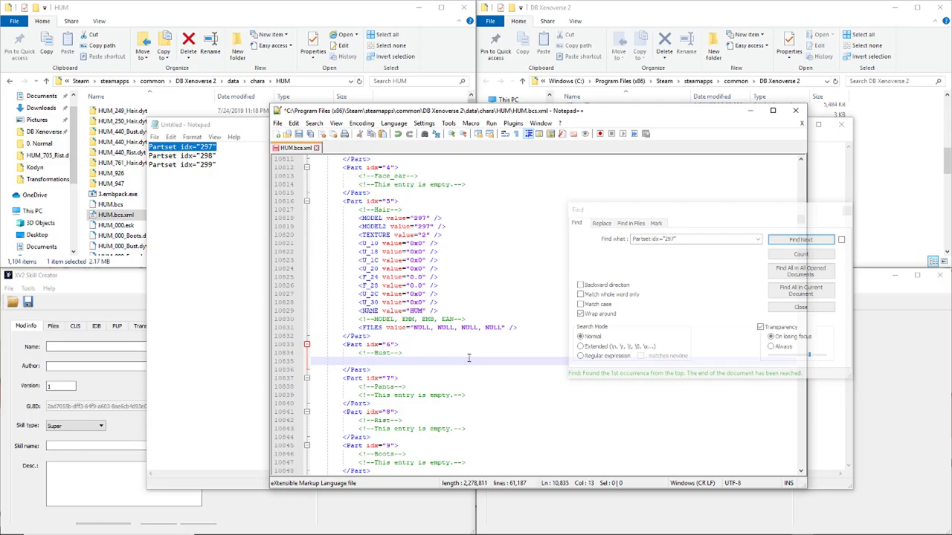
left_click(491, 516)
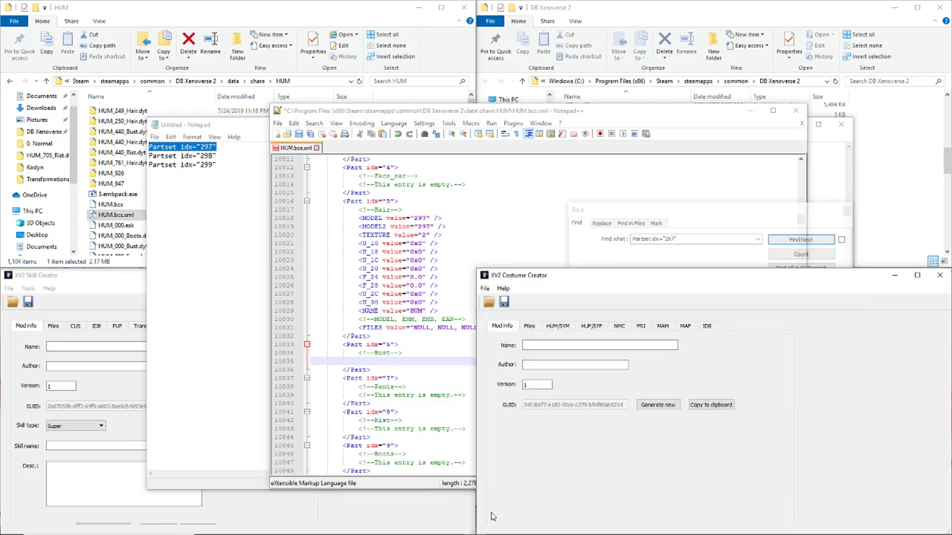
- Float the Costume Creator window, open its HUM/SYM settings and enable HUM/SYM to create PartSet 0
left_click(452, 509)
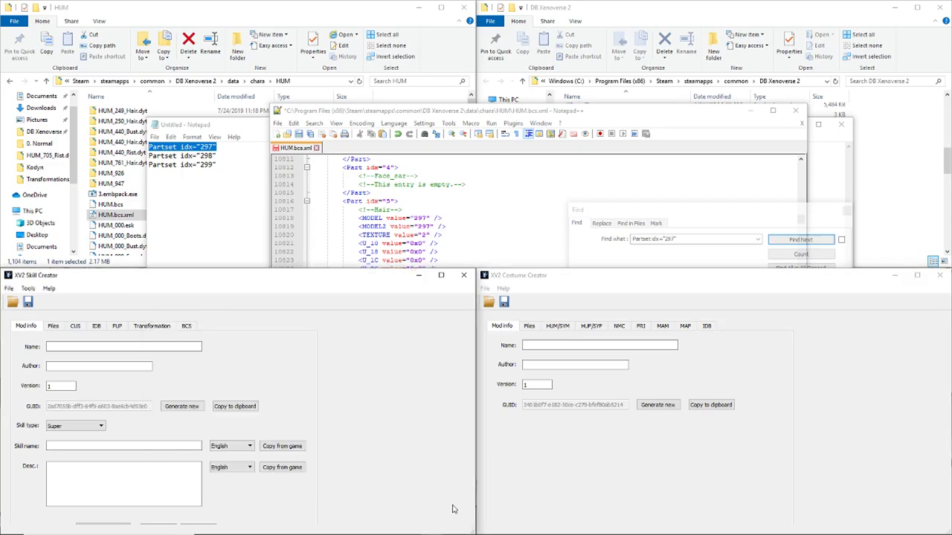
left_click(517, 506)
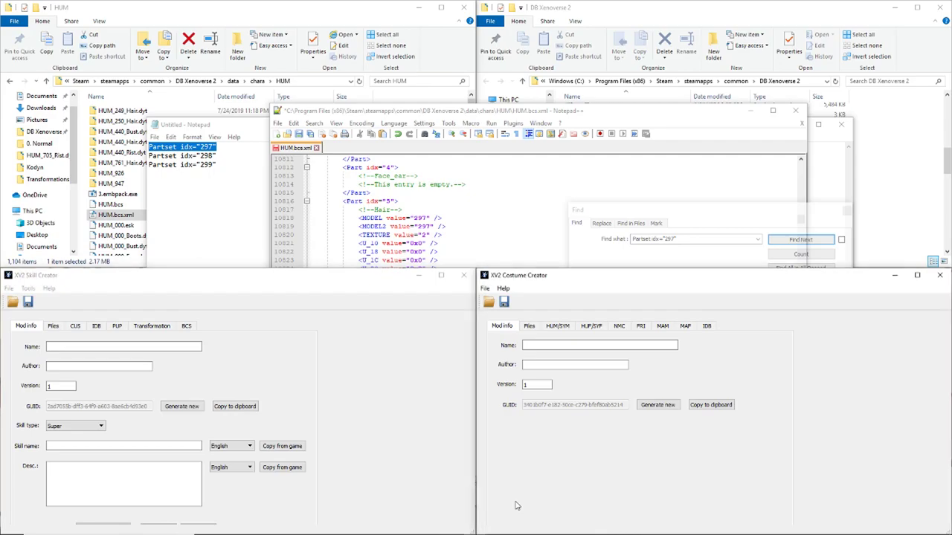
left_click(532, 328)
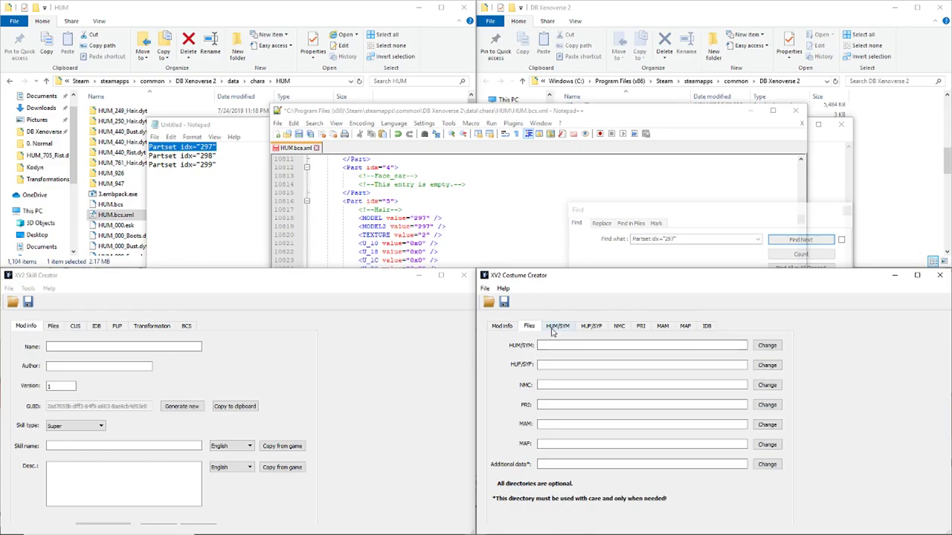
left_click(556, 328)
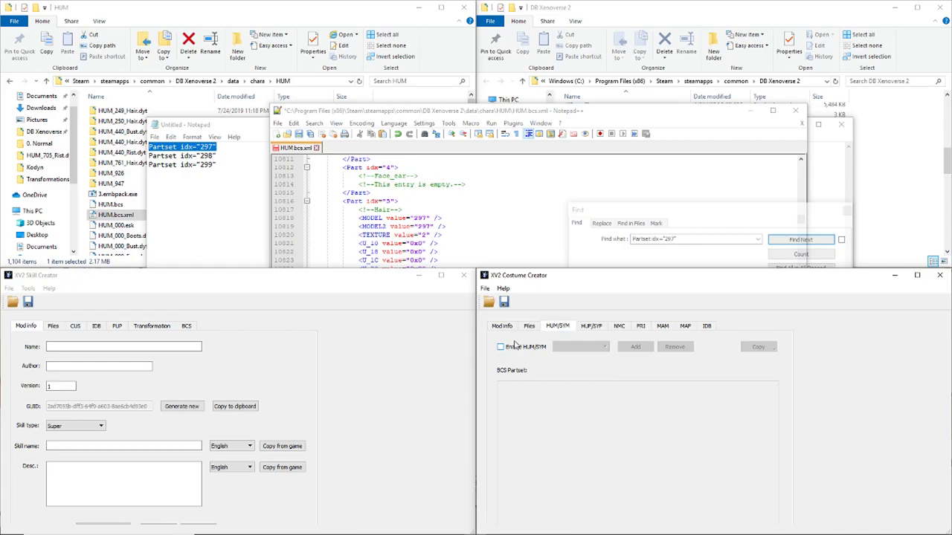
left_click_drag(533, 283, 538, 269)
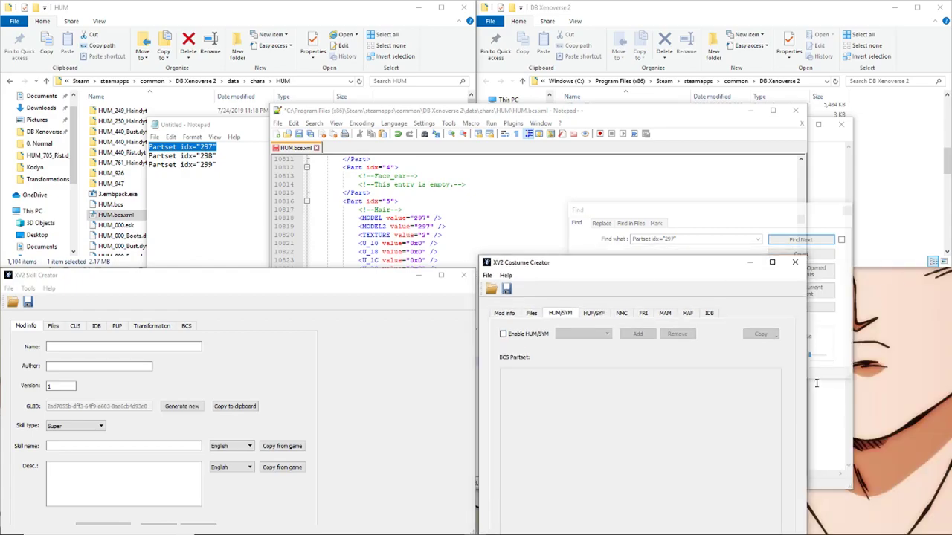
left_click_drag(718, 265, 950, 534)
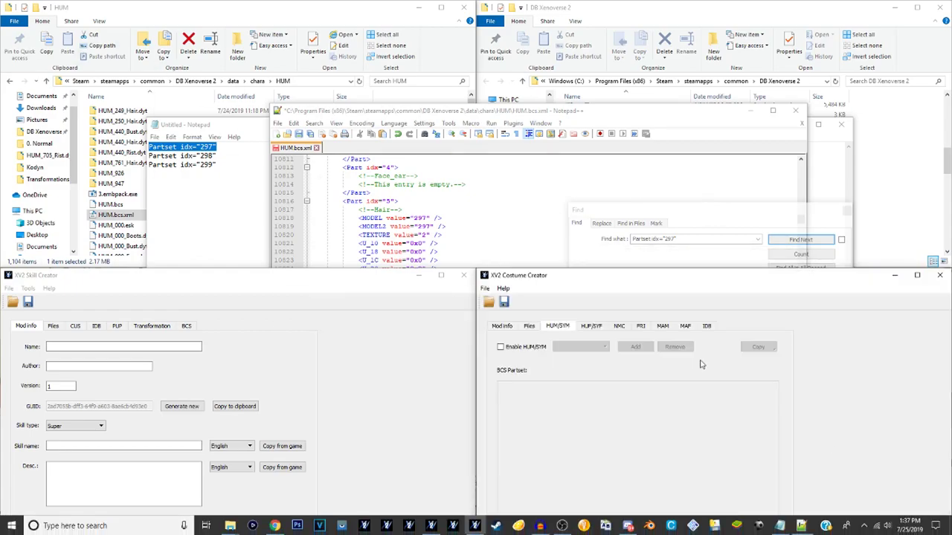
left_click(500, 347)
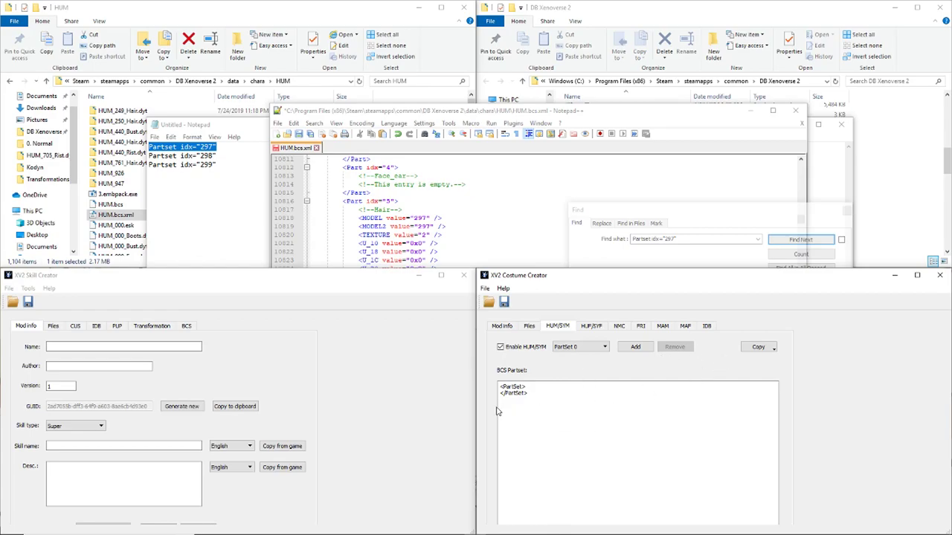
left_click(759, 349)
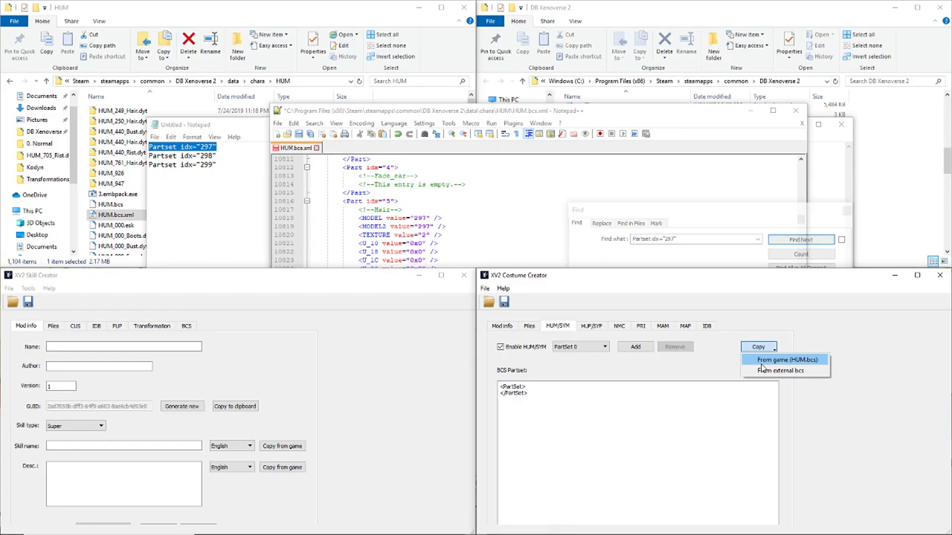
- Copy game costume 525 - Beerus' Clothes from HUM.bcs into the partset
left_click(762, 363)
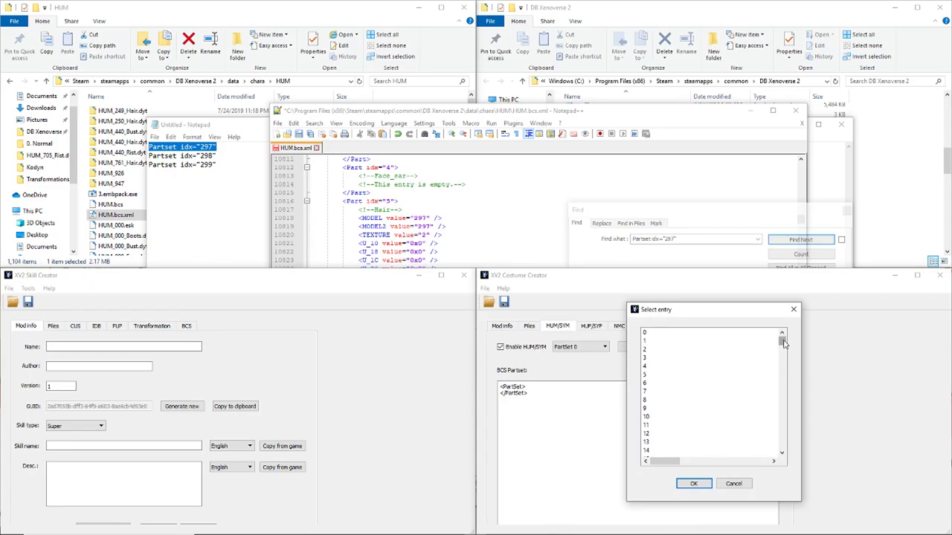
left_click_drag(783, 343, 783, 351)
scroll(757, 384, "down", 20)
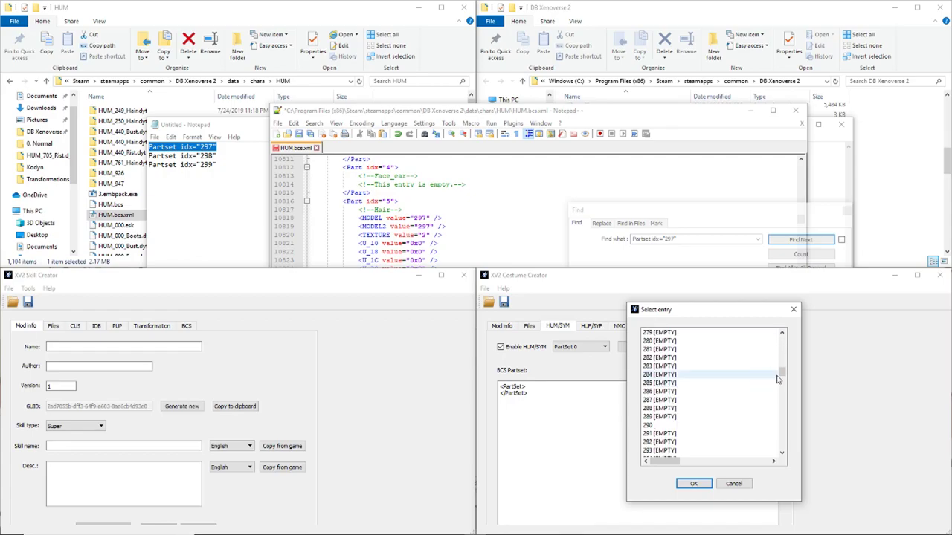
left_click(782, 376)
scroll(677, 388, "down", 12)
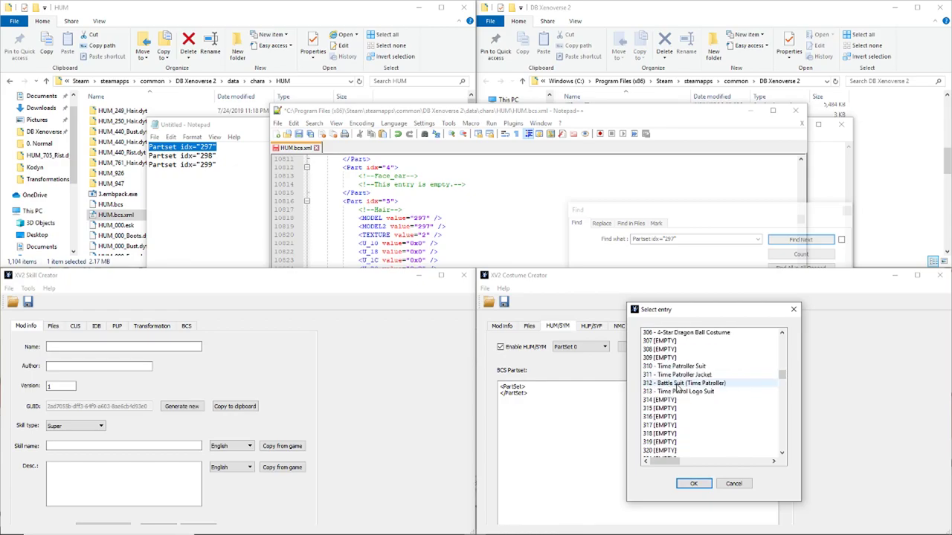
scroll(677, 387, "down", 9)
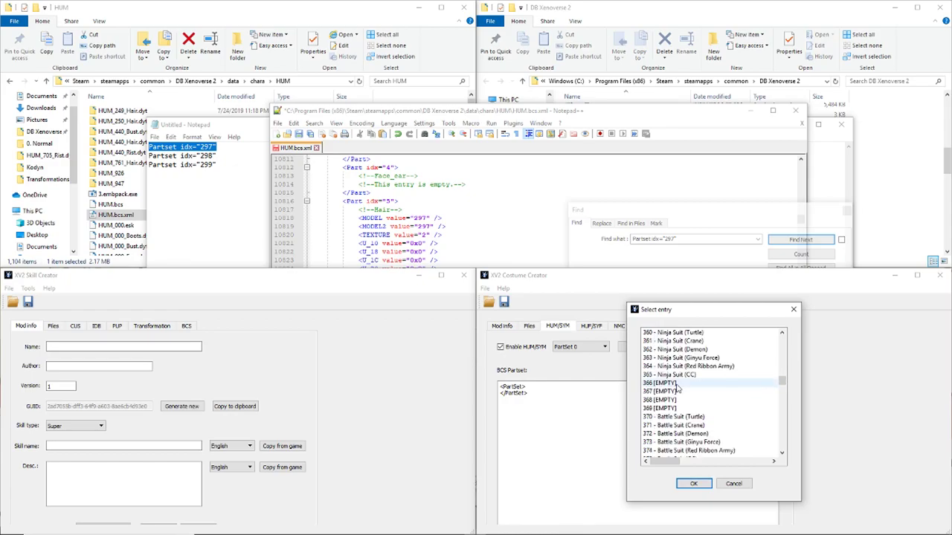
scroll(678, 388, "down", 2)
scroll(678, 388, "down", 11)
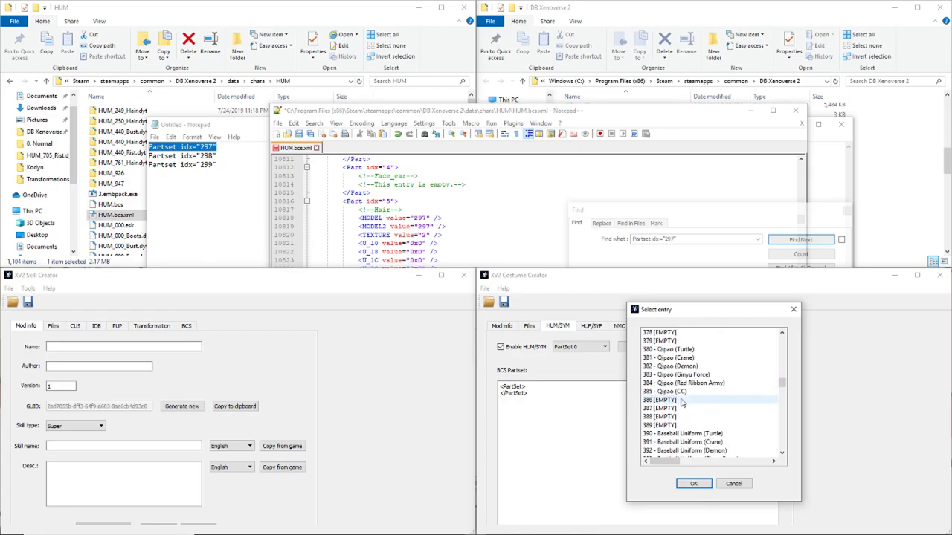
scroll(682, 402, "down", 10)
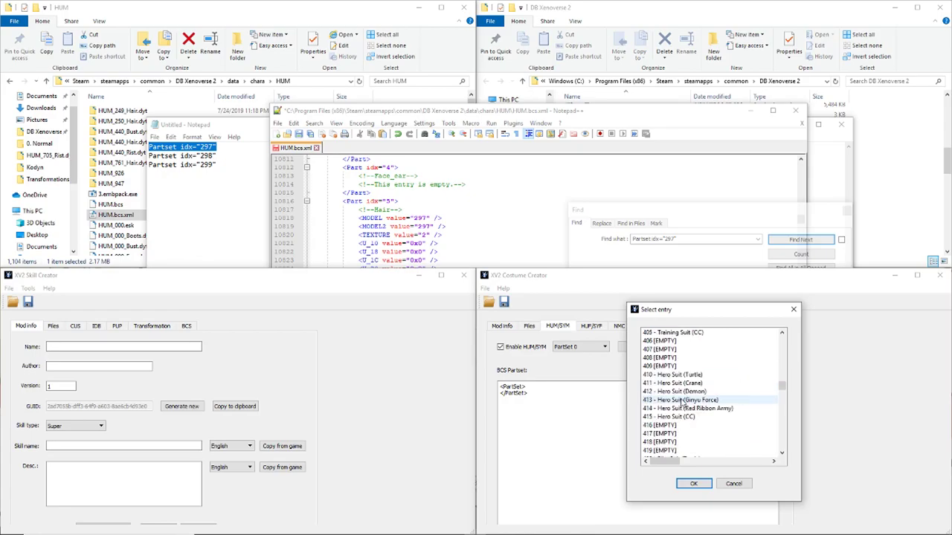
scroll(682, 403, "down", 10)
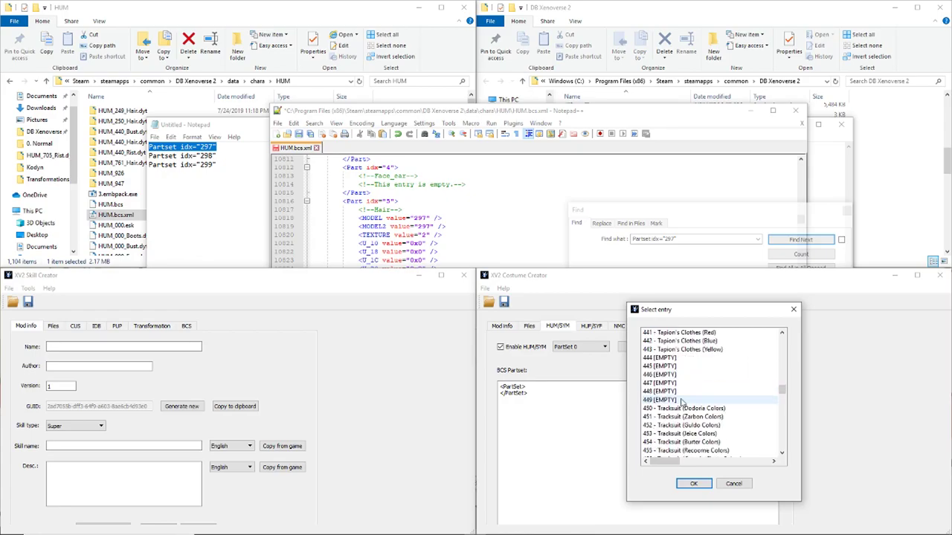
scroll(682, 402, "down", 11)
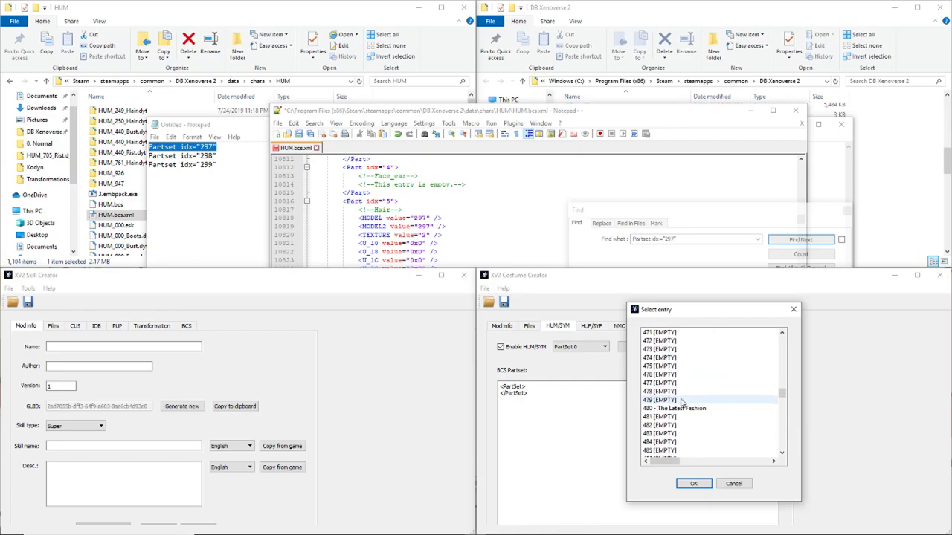
scroll(682, 402, "down", 3)
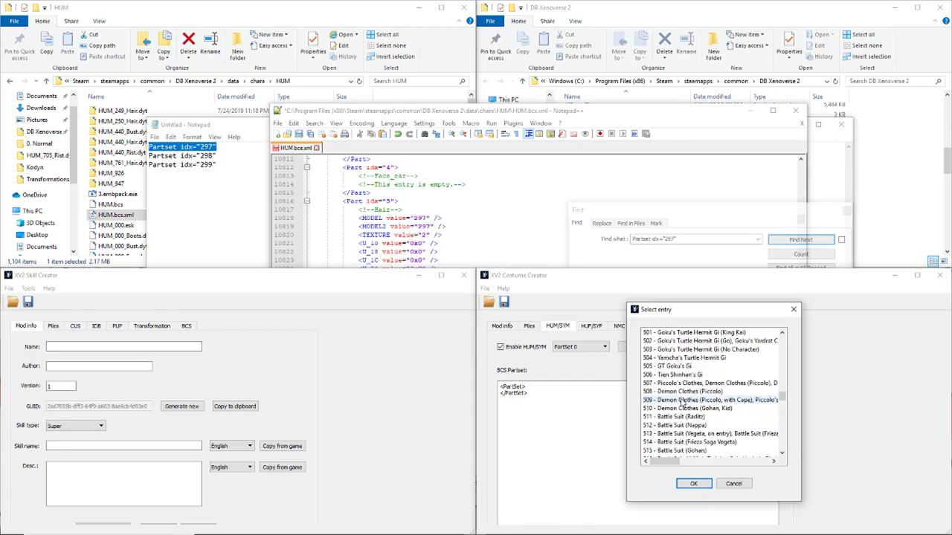
scroll(682, 402, "down", 4)
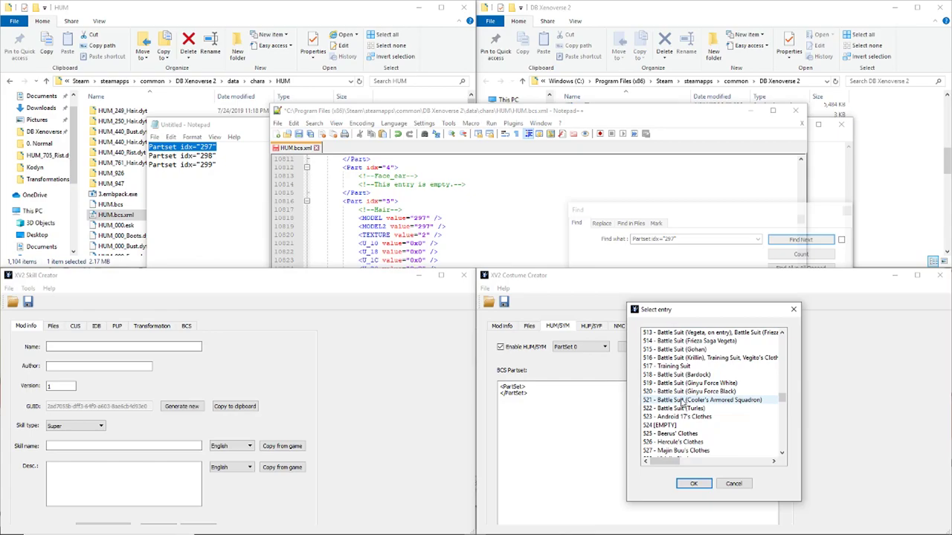
left_click(686, 436)
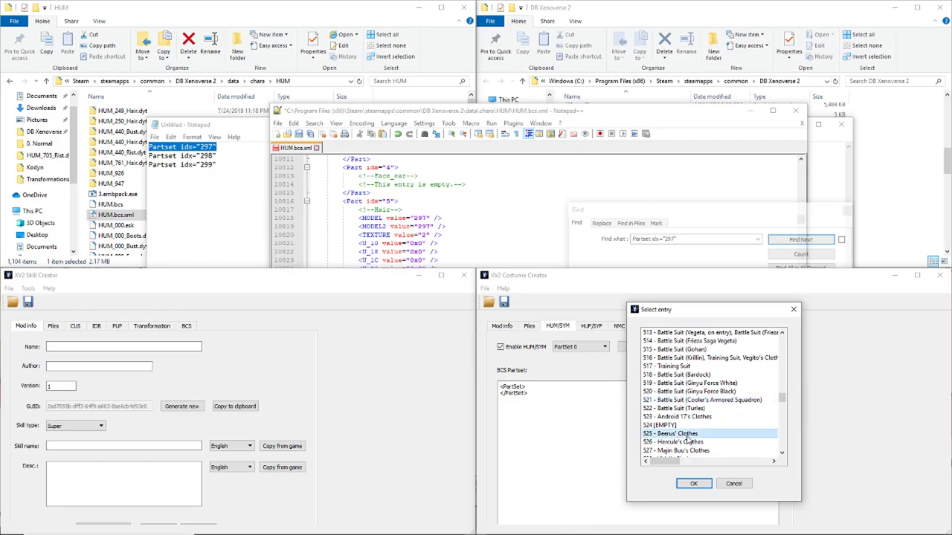
left_click(692, 484)
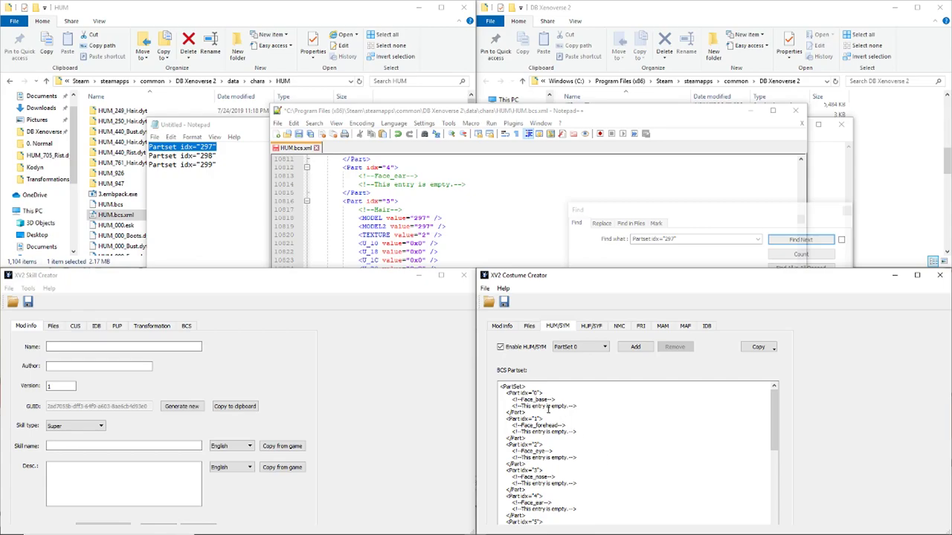
- Copy Part idx 6's MODEL through FILES lines from the BCS Partset box
scroll(548, 409, "down", 5)
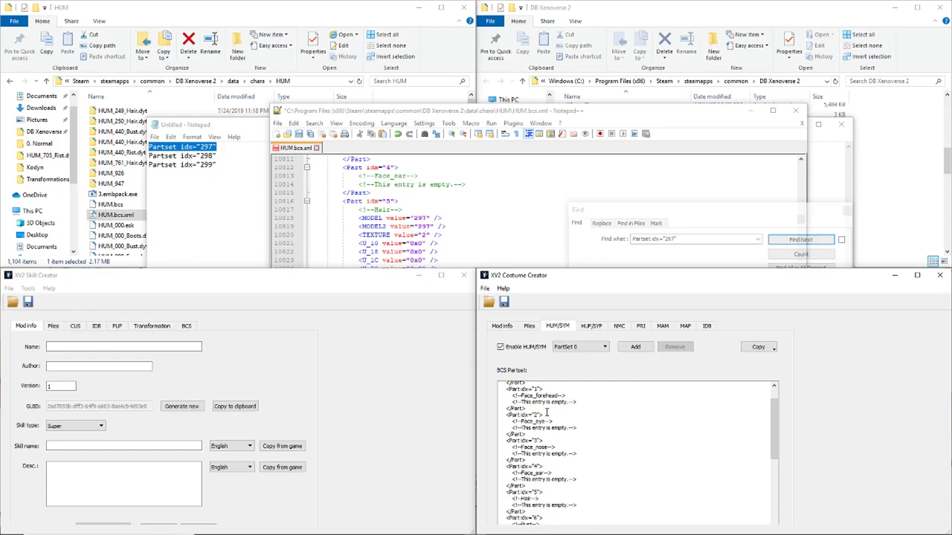
scroll(559, 461, "down", 2)
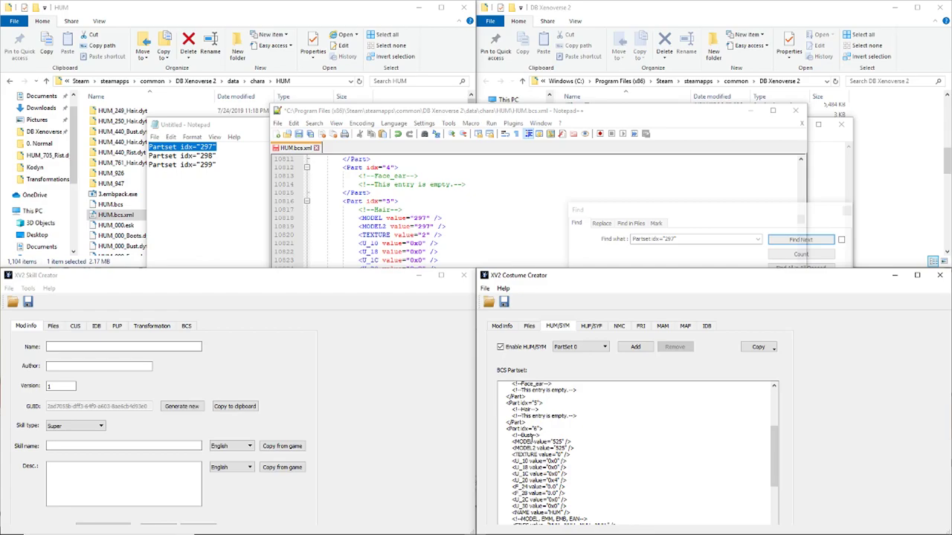
left_click(516, 438)
scroll(513, 441, "down", 2)
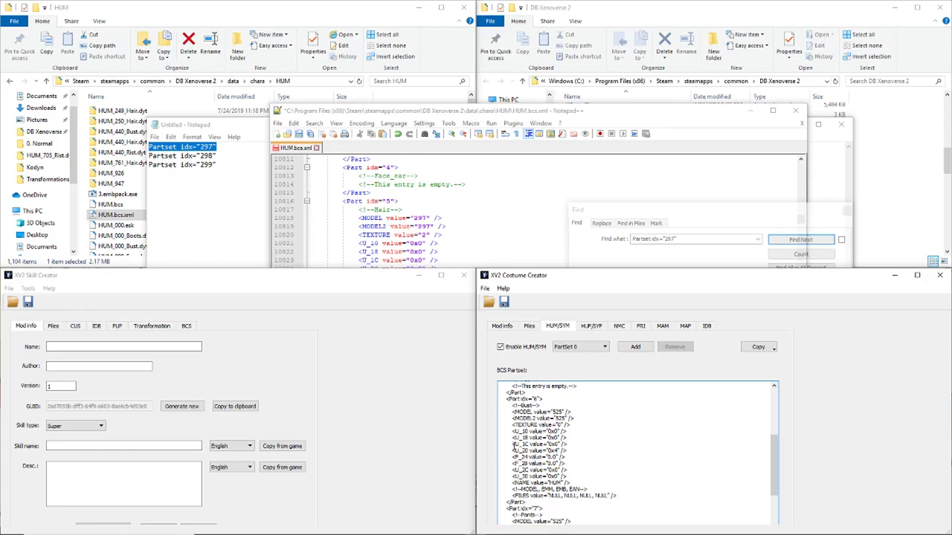
left_click_drag(512, 412, 628, 497)
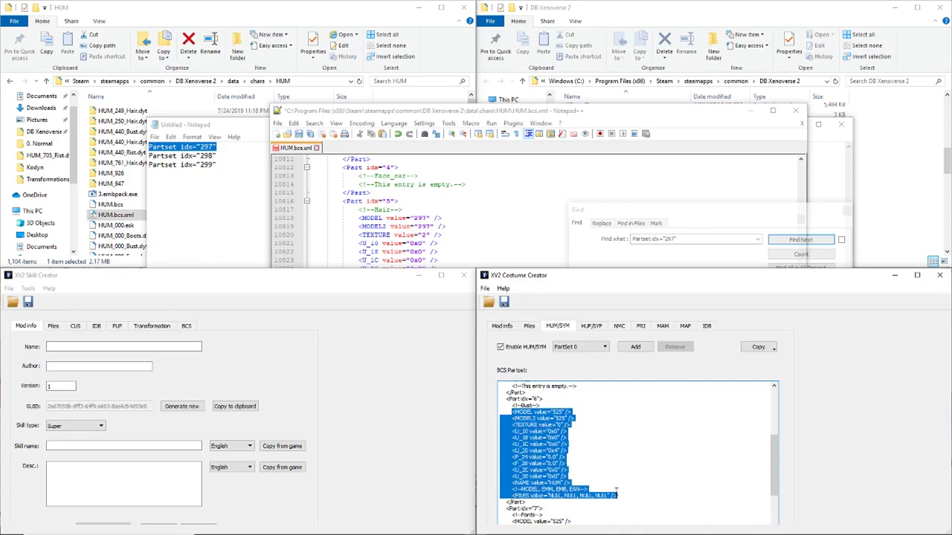
right_click(556, 454)
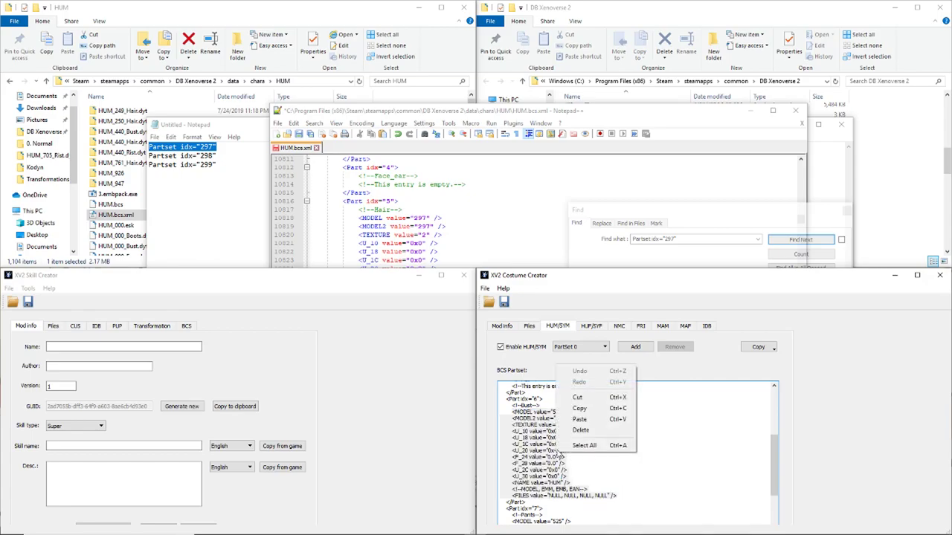
left_click(578, 408)
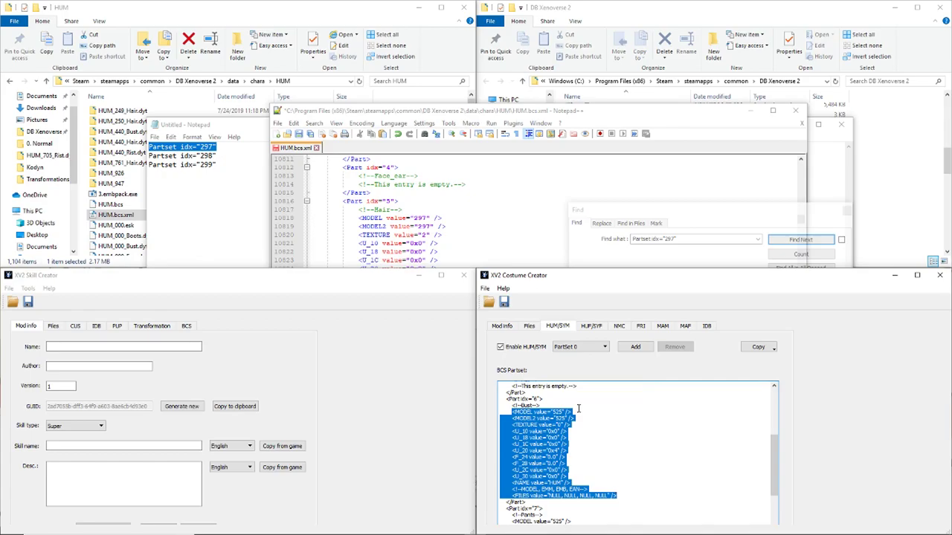
left_click(448, 113)
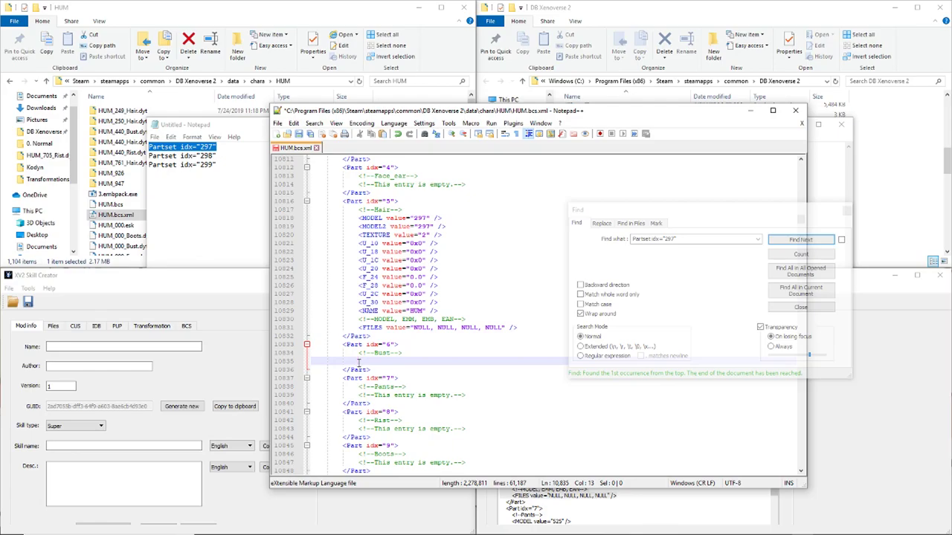
- Paste the 525 Bust lines into Part idx 6 and indent MODEL2 through U_20
right_click(358, 361)
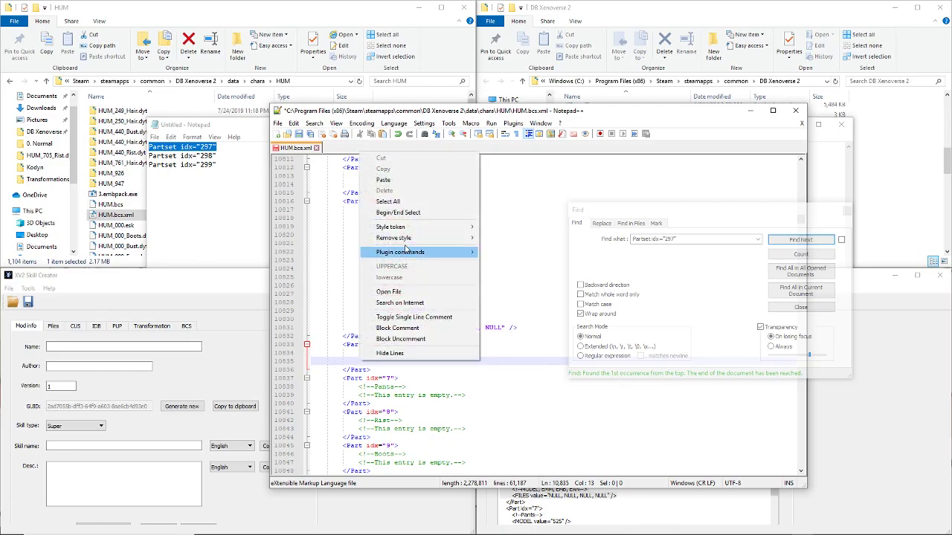
left_click(383, 179)
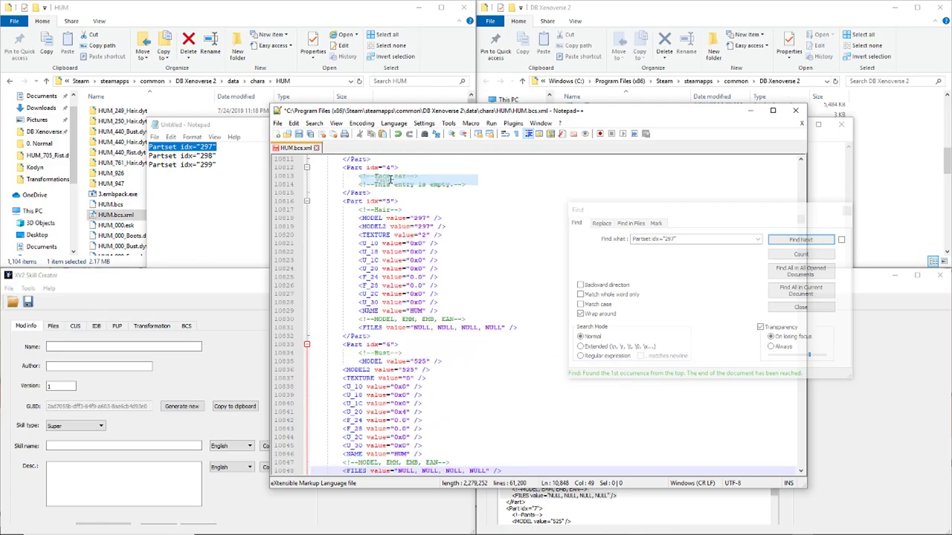
left_click(344, 370)
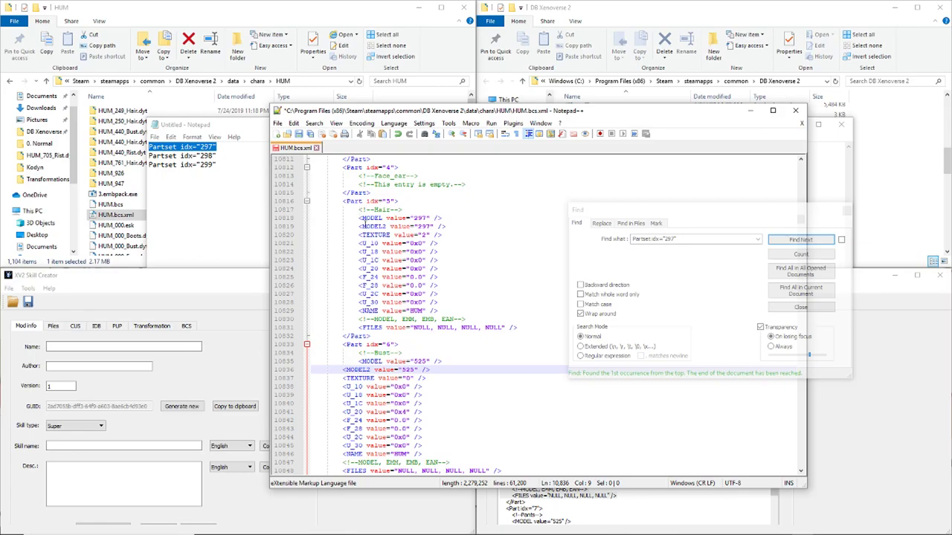
key("Tab")
left_click(342, 377)
key("Tab")
left_click(344, 386)
key("Tab")
left_click(343, 395)
key("Tab")
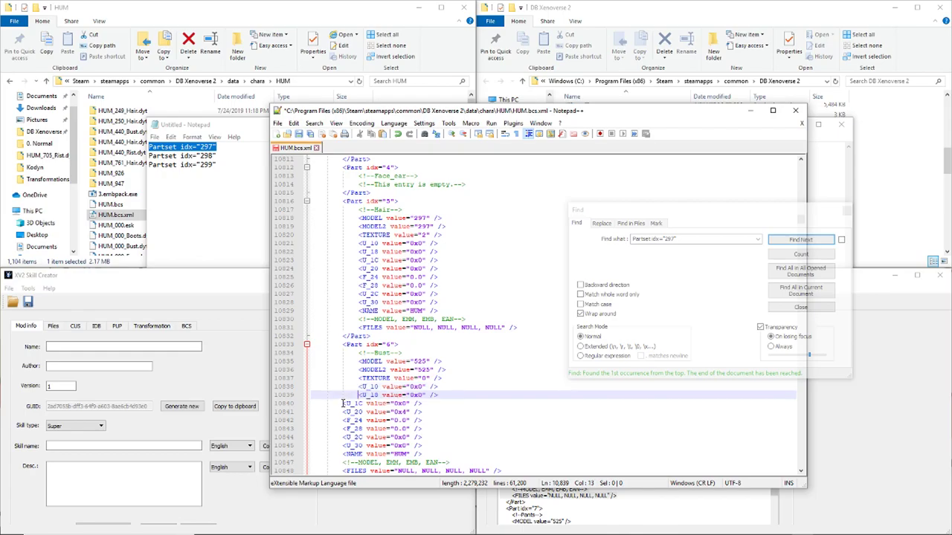
left_click(344, 403)
key("Tab")
left_click(343, 411)
key("Tab")
- Indent the remaining pasted lines, F_24 through FILES, to match surrounding entries
left_click(343, 421)
key("Tab")
left_click(342, 428)
key("Tab")
left_click(344, 438)
key("Tab")
left_click(343, 446)
key("Tab")
left_click(343, 454)
key("Tab")
scroll(344, 452, "down", 2)
scroll(344, 453, "down", 1)
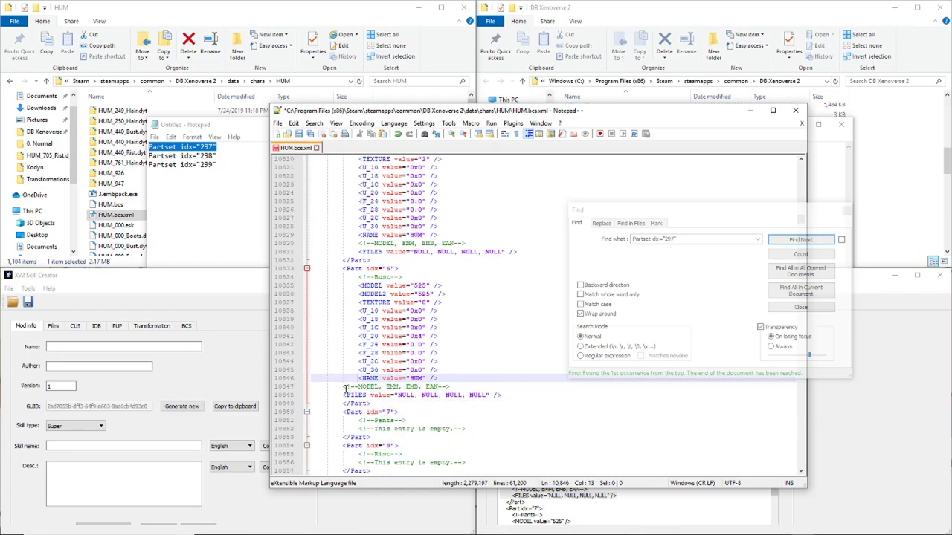
left_click(344, 388)
key("Tab")
left_click(345, 395)
key("Tab")
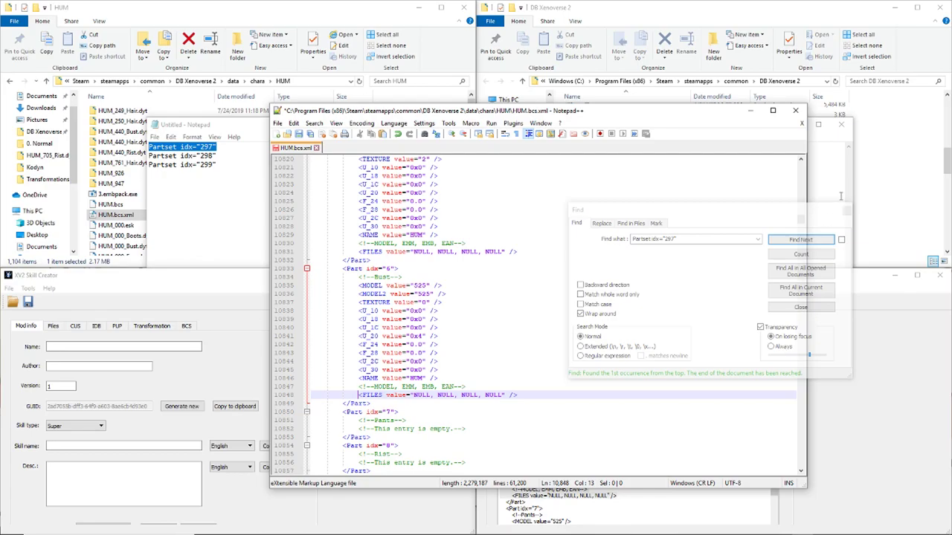
left_click(853, 430)
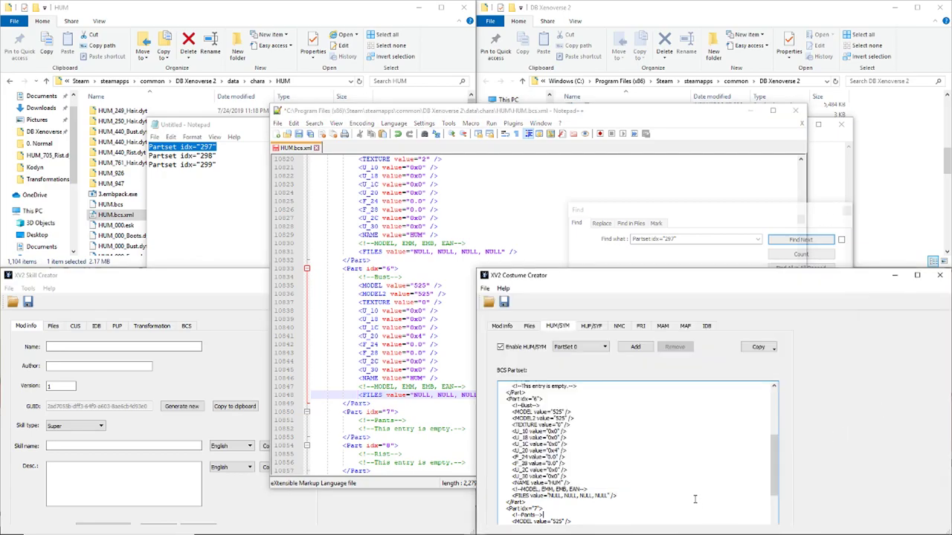
- Copy Part idx 7 (Pants) lines MODEL through FILES from the BCS Partset box
scroll(637, 452, "down", 2)
scroll(636, 453, "down", 3)
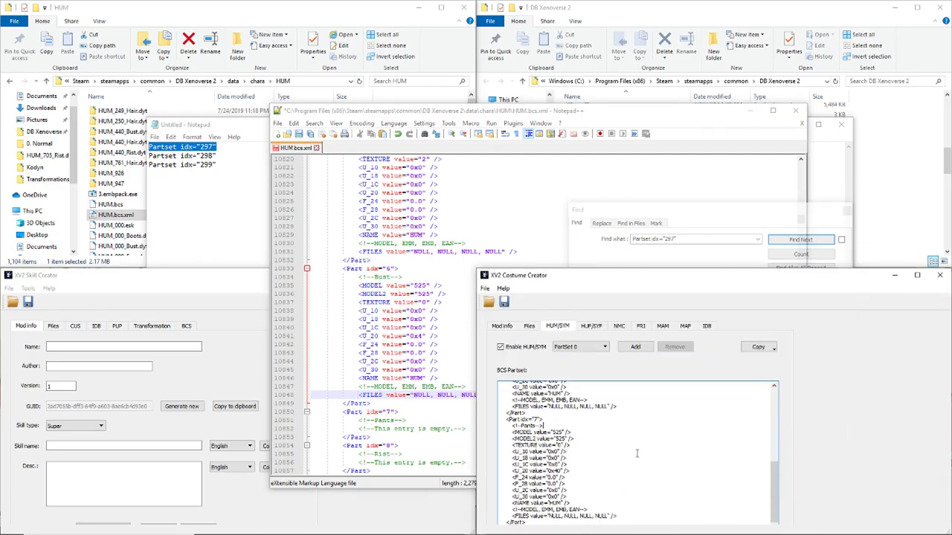
scroll(637, 453, "down", 2)
scroll(626, 450, "down", 2)
scroll(626, 450, "up", 2)
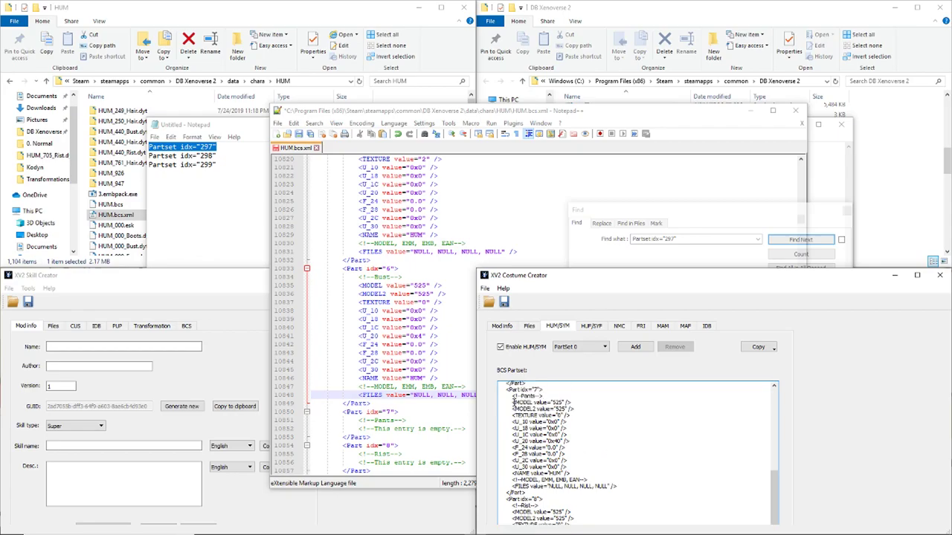
left_click_drag(512, 402, 618, 488)
right_click(551, 435)
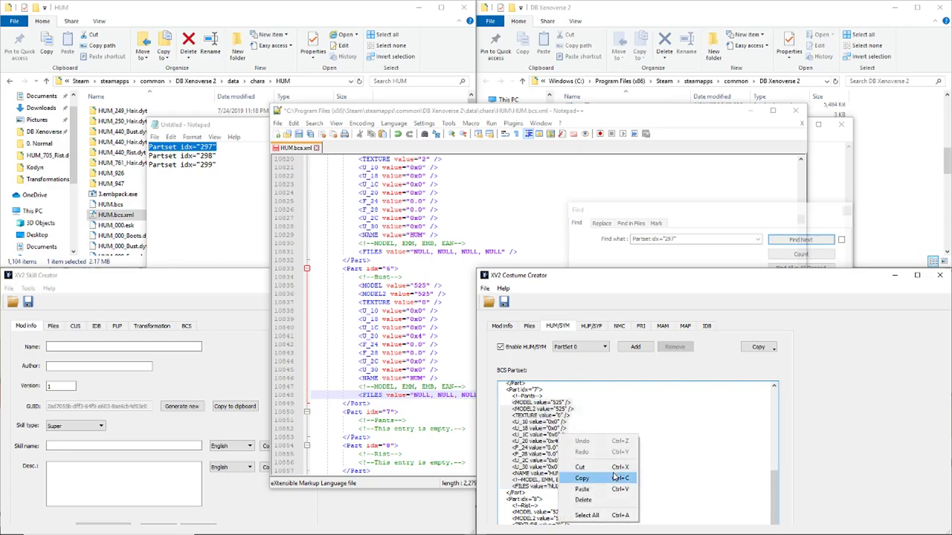
left_click(594, 478)
- Select the empty-entry placeholder comment in Part 7 of HUM.bcs.xml
left_click(512, 117)
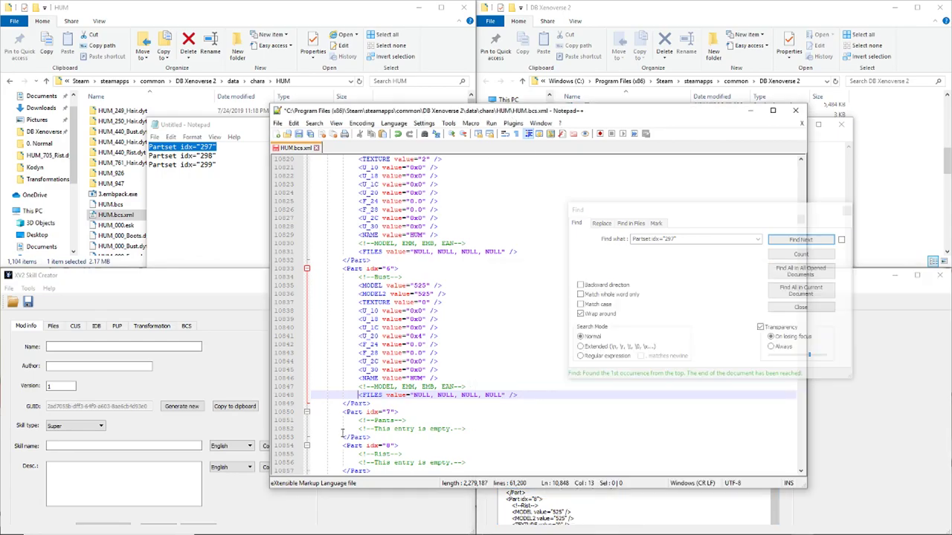
scroll(364, 418, "down", 2)
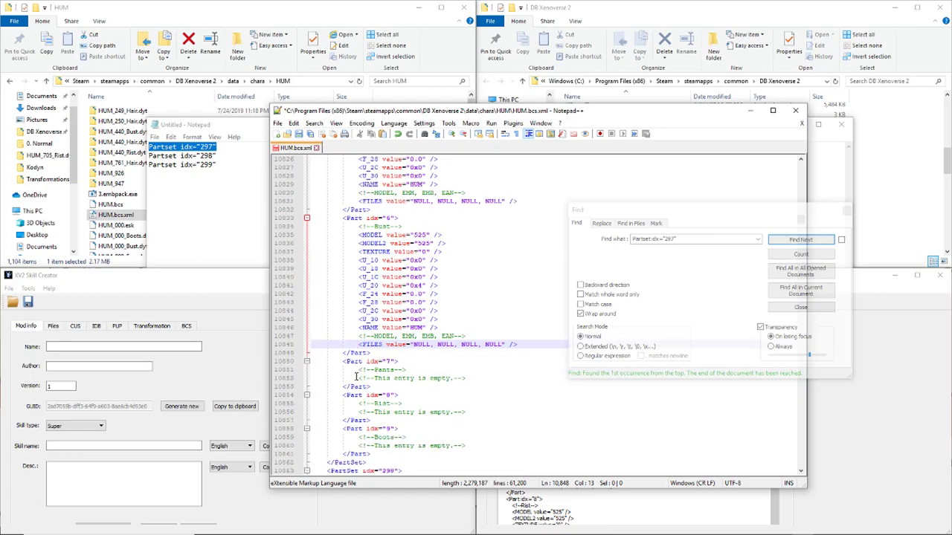
left_click_drag(359, 379, 465, 378)
- Replace Part 7's empty-entry placeholder with the copied Pants lines and indent MODEL2 and TEXTURE
key("Delete")
key("ctrl+v")
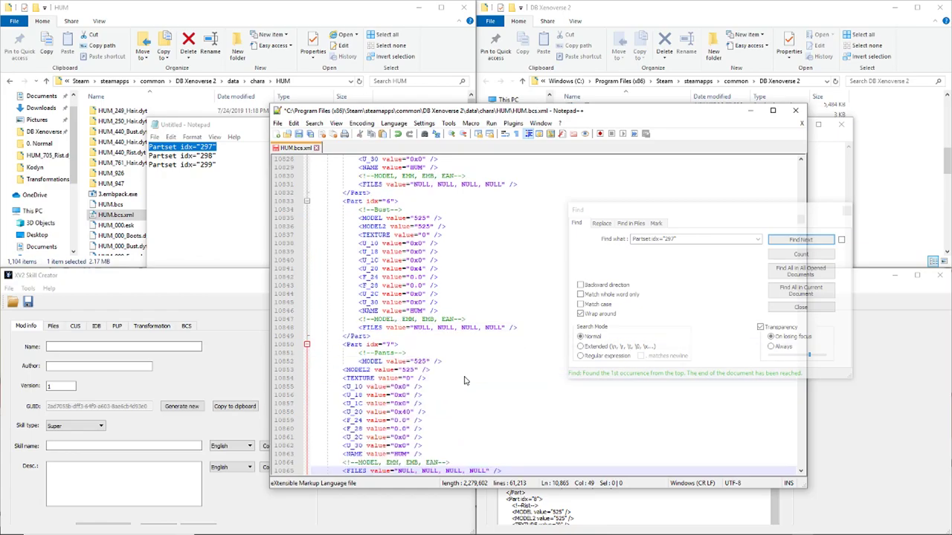
left_click(344, 370)
key("Tab")
left_click(344, 379)
key("Tab")
- Indent the pasted U_10, U_18, U_1C and U_20 lines to match the surrounding entries
left_click(345, 387)
key("Tab")
left_click(344, 395)
key("Tab")
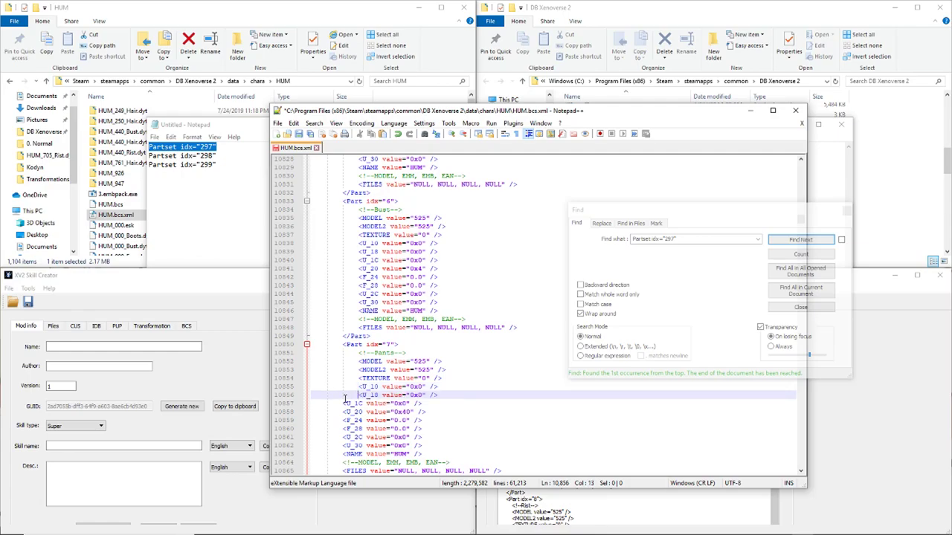
left_click(344, 403)
key("Tab")
left_click(344, 411)
key("Tab")
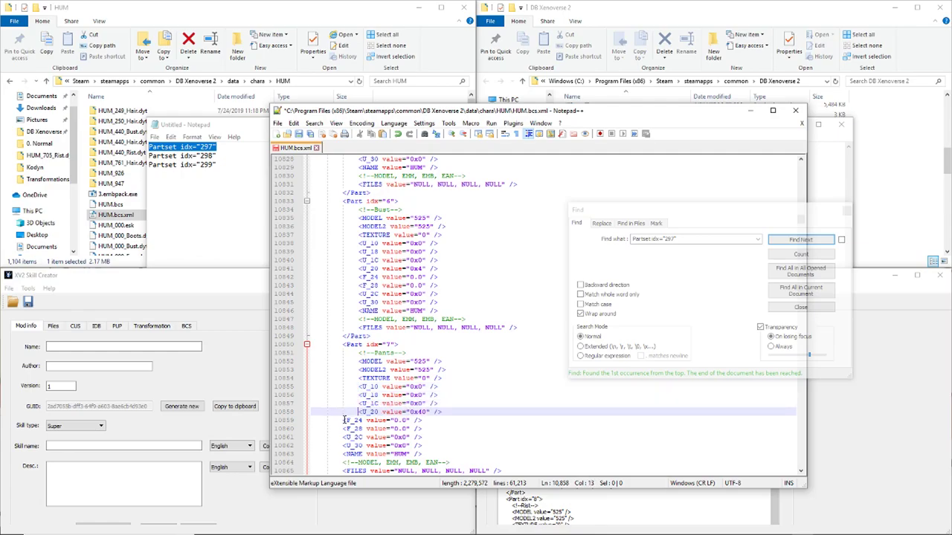